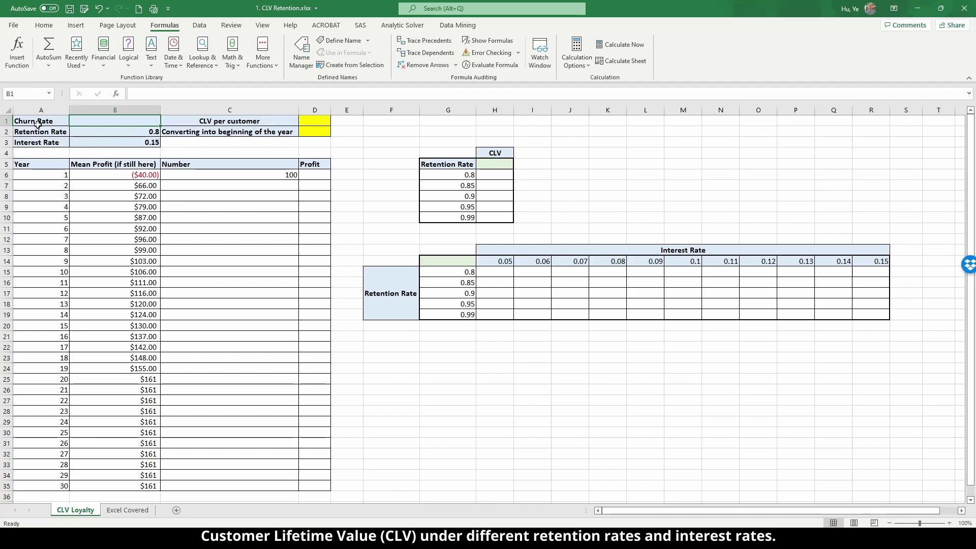
- Calculate the churn rate in B1 as one minus the retention rate with the formula =1-B2
left_click(44, 133)
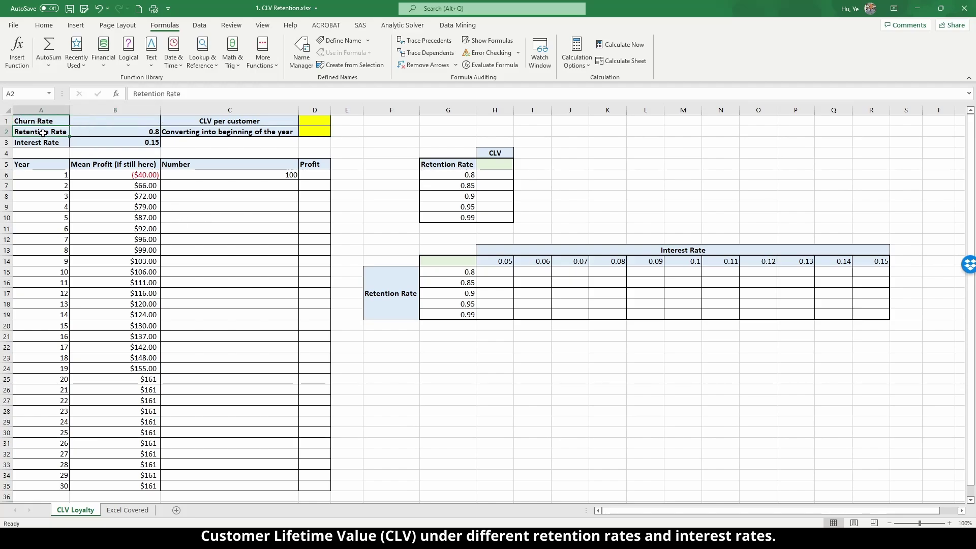
left_click(91, 128)
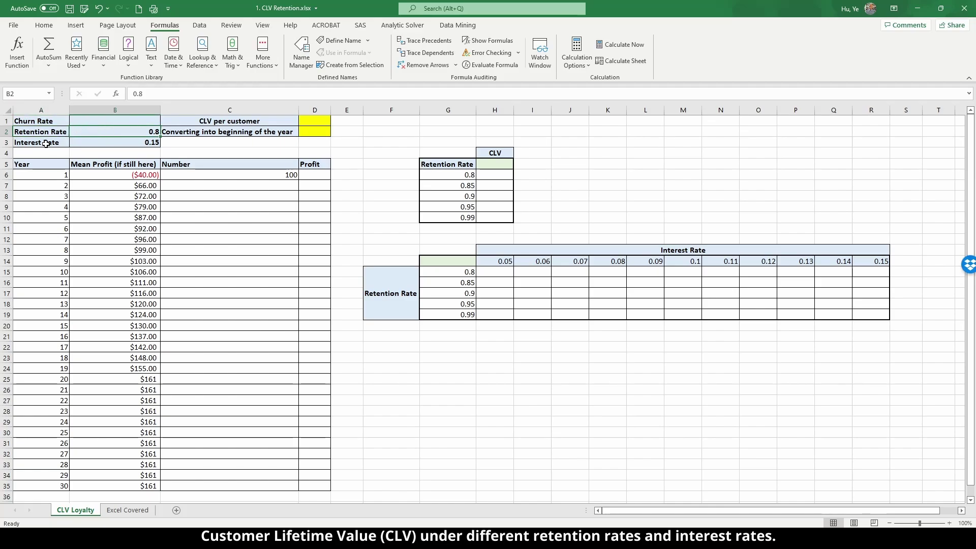
left_click(105, 140)
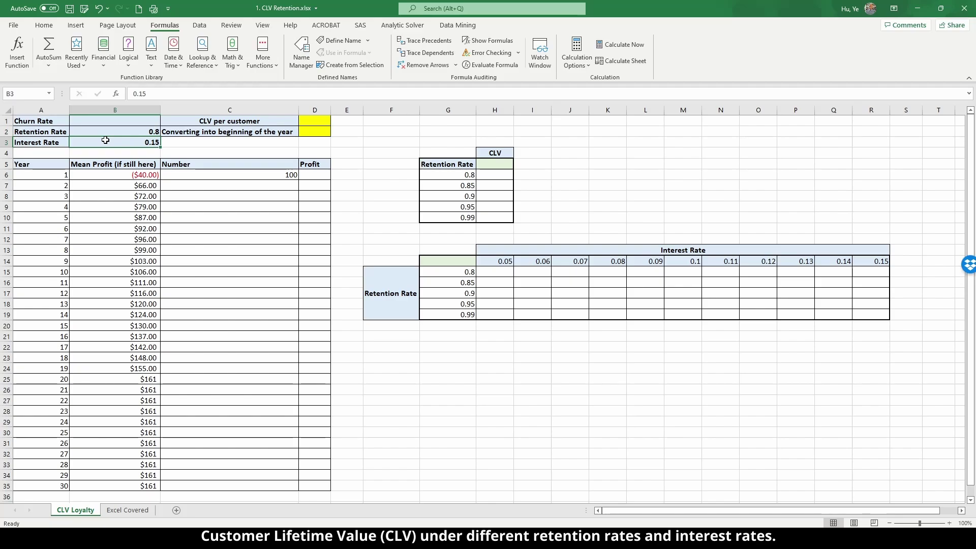
key("Up")
key("Up")
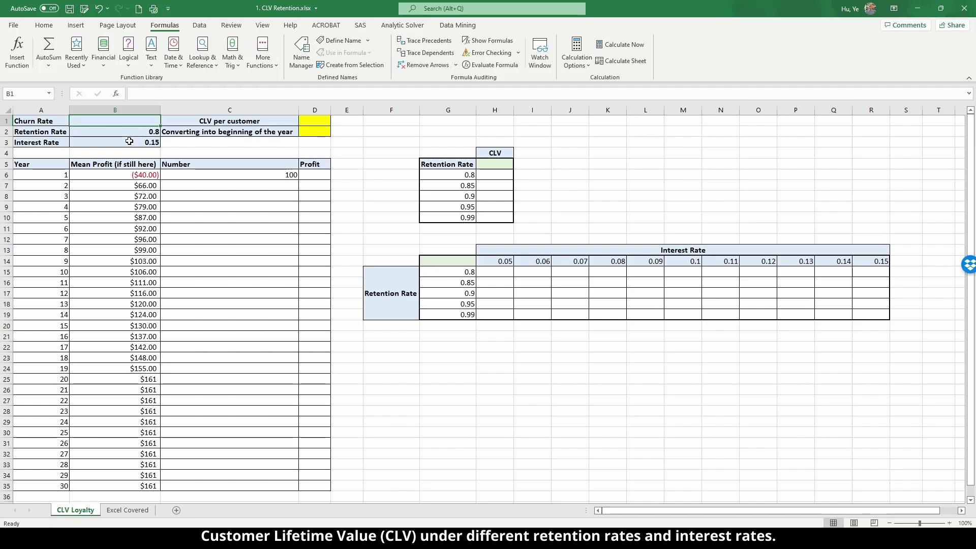
type("=1-")
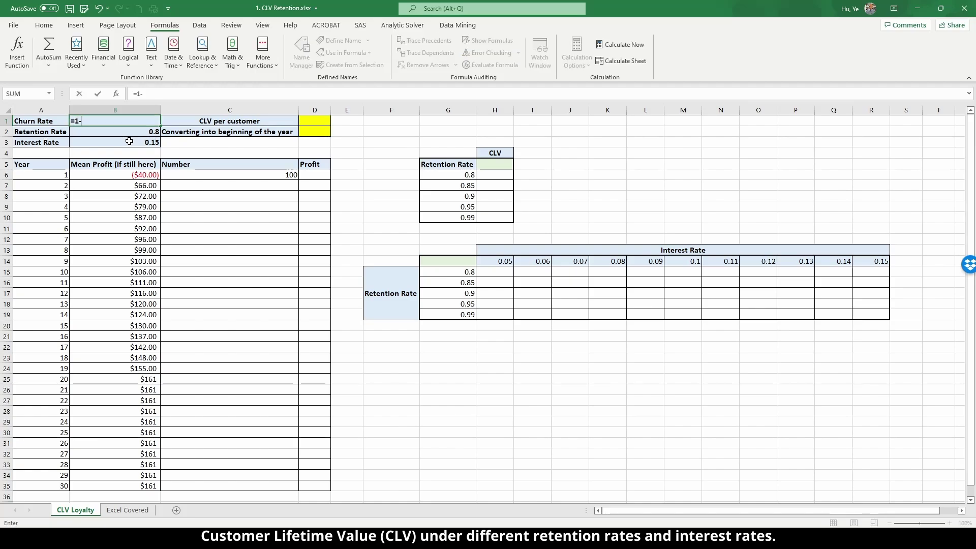
left_click(125, 132)
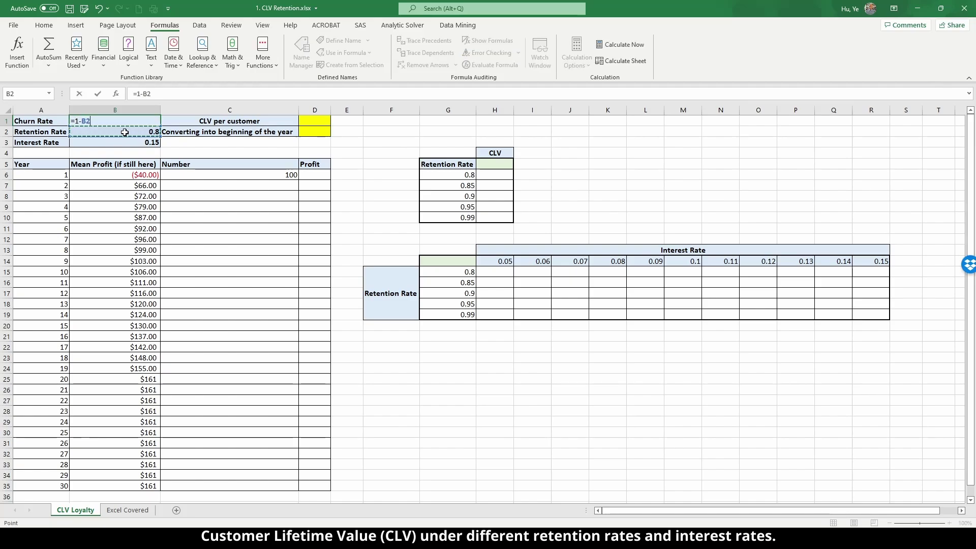
key("Return")
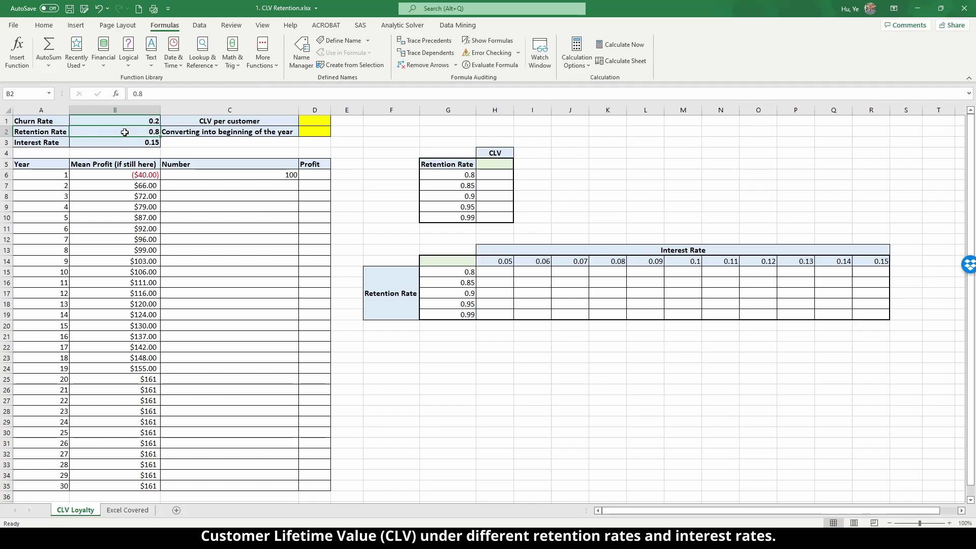
- Examine the Year, Mean Profit, Number and Profit columns for rows 6 to 35, and the two CLV result cells D1 and D2
left_click(51, 165)
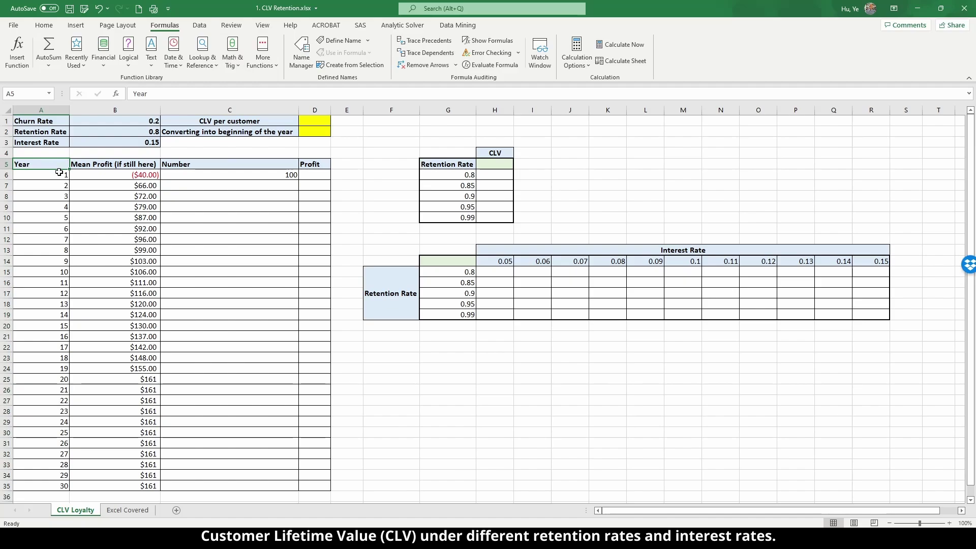
left_click_drag(56, 175, 24, 486)
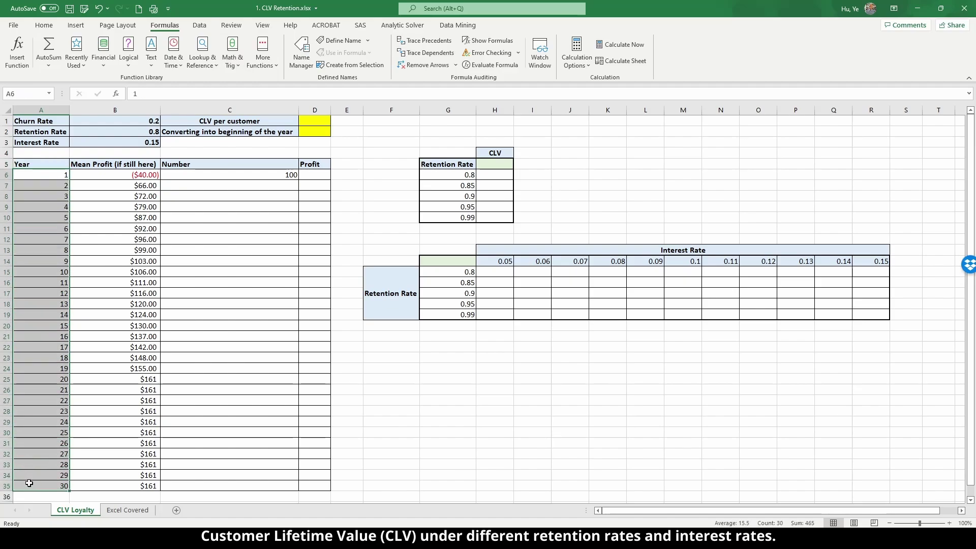
left_click(126, 167)
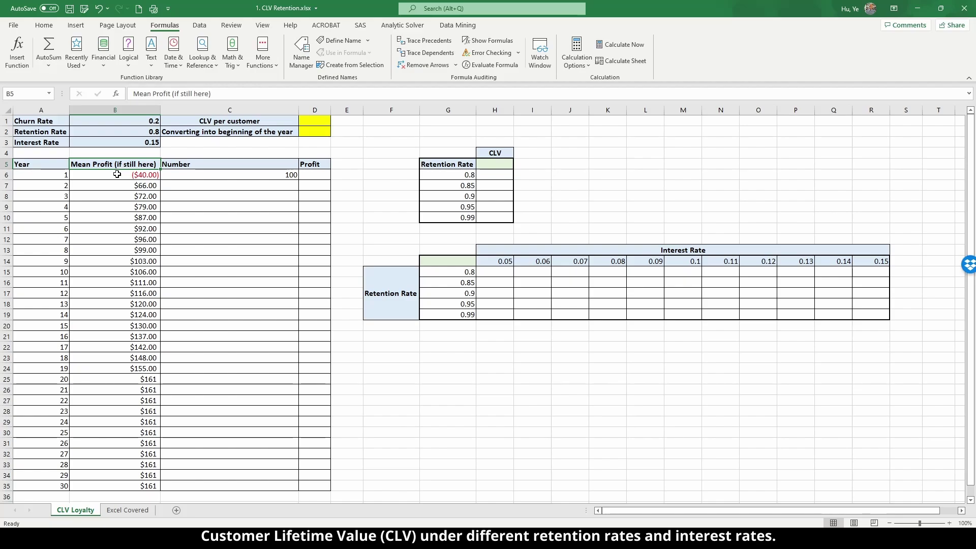
left_click_drag(117, 174, 118, 484)
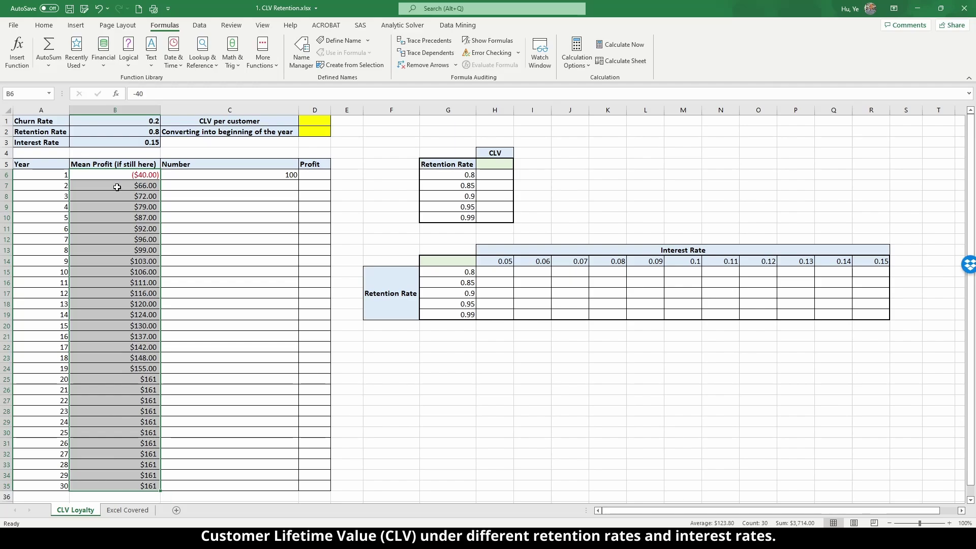
mouse_move(117, 187)
left_mouse_down()
mouse_move(100, 393)
mouse_move(122, 485)
mouse_move(113, 175)
left_mouse_up()
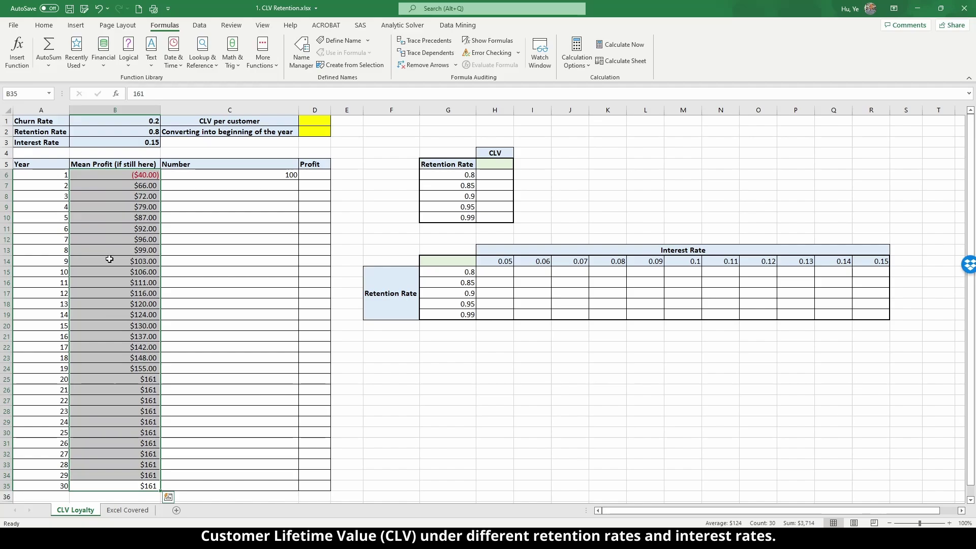
left_click(109, 176)
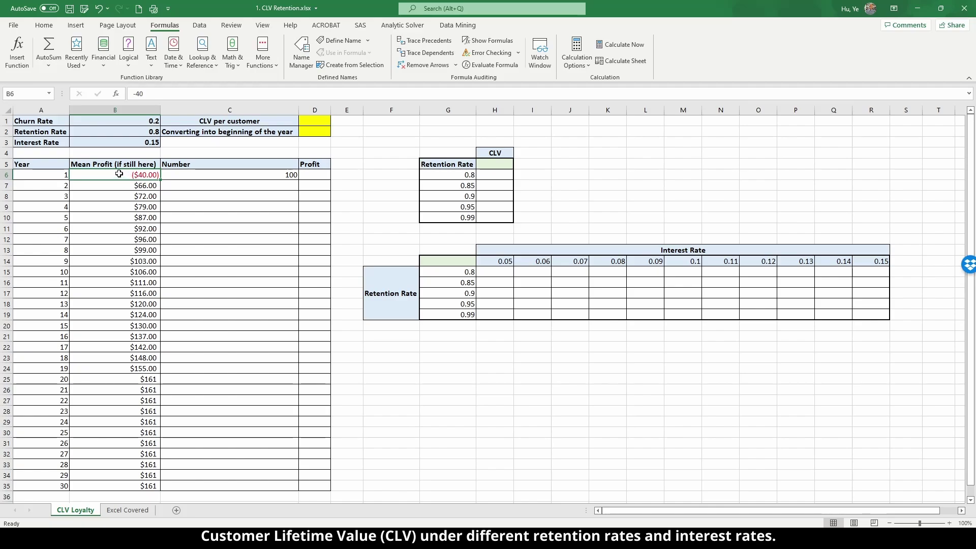
left_click(224, 173)
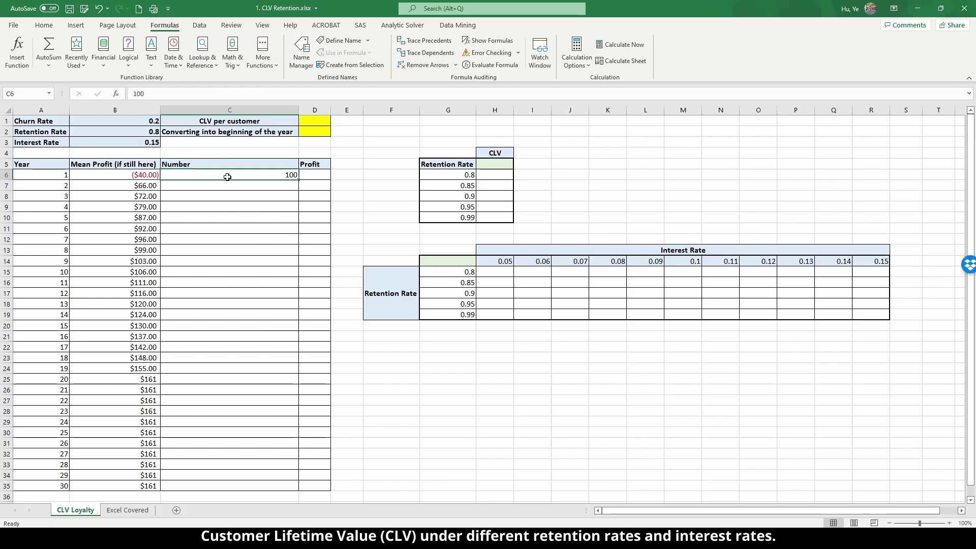
left_click_drag(227, 176, 235, 483)
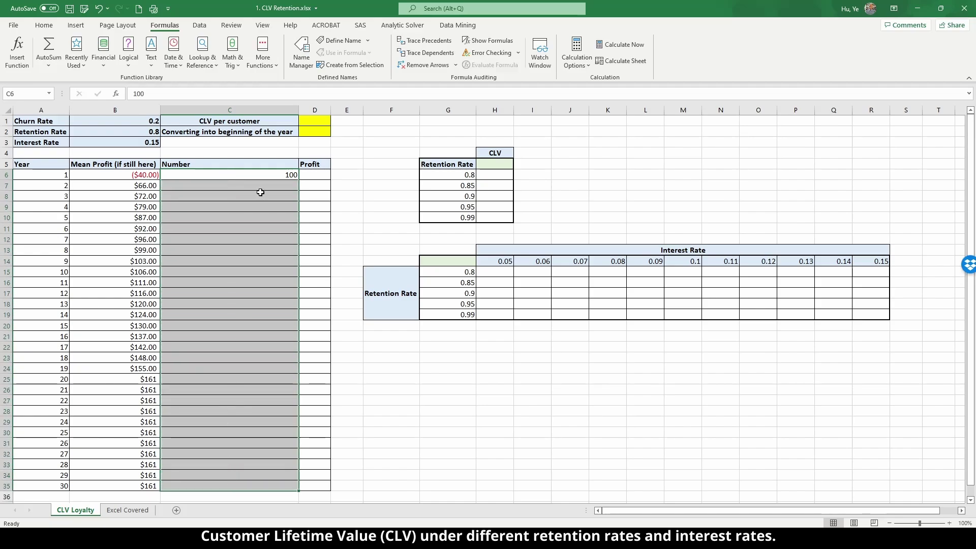
left_click(260, 176)
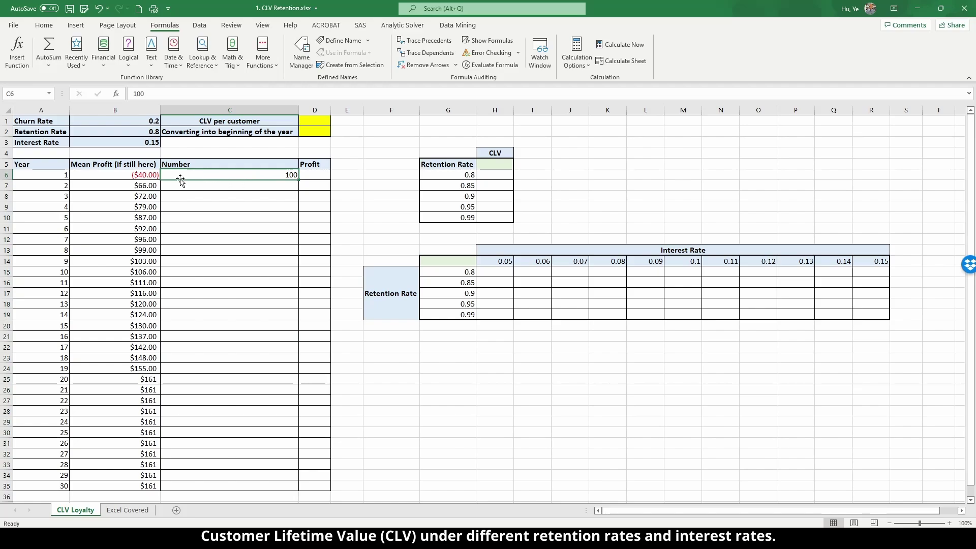
left_click(126, 177)
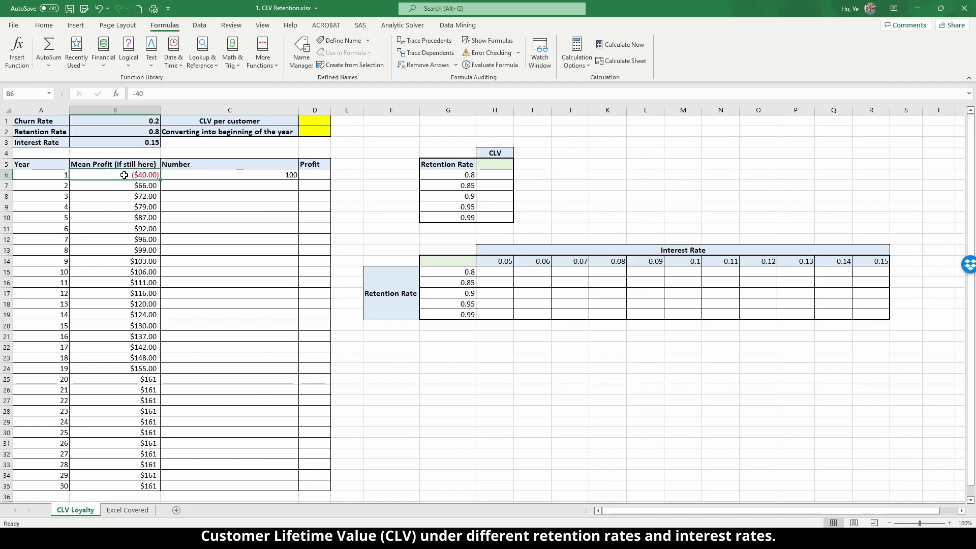
left_click(187, 172)
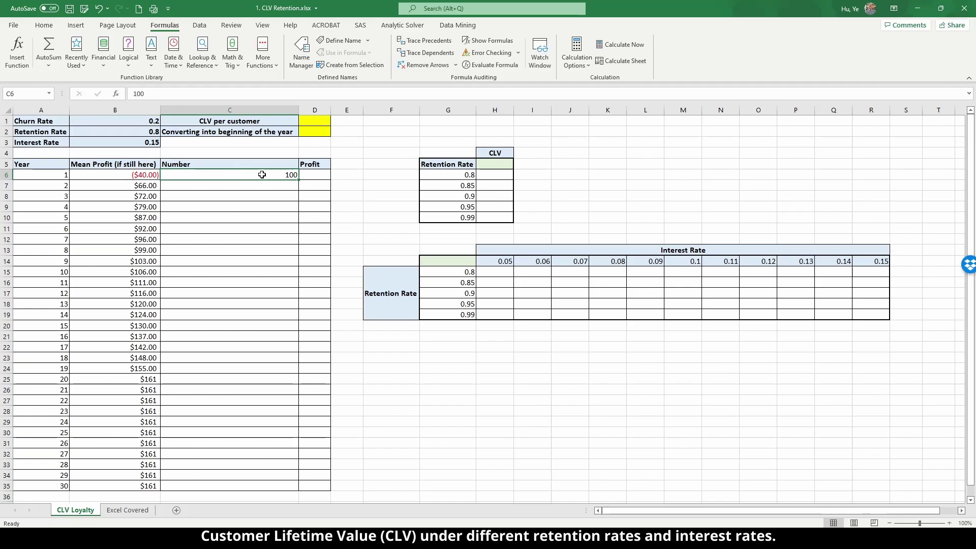
left_click(308, 173)
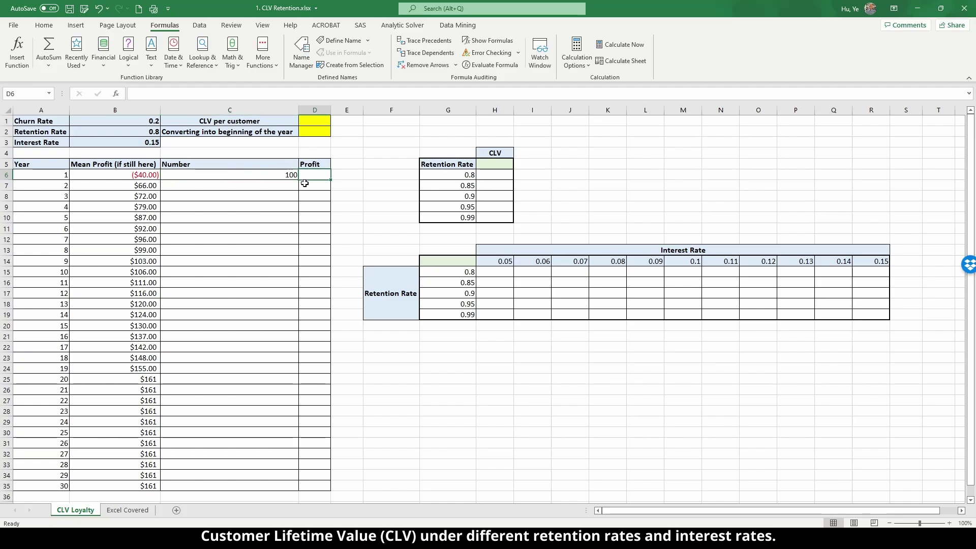
left_click_drag(311, 175, 312, 485)
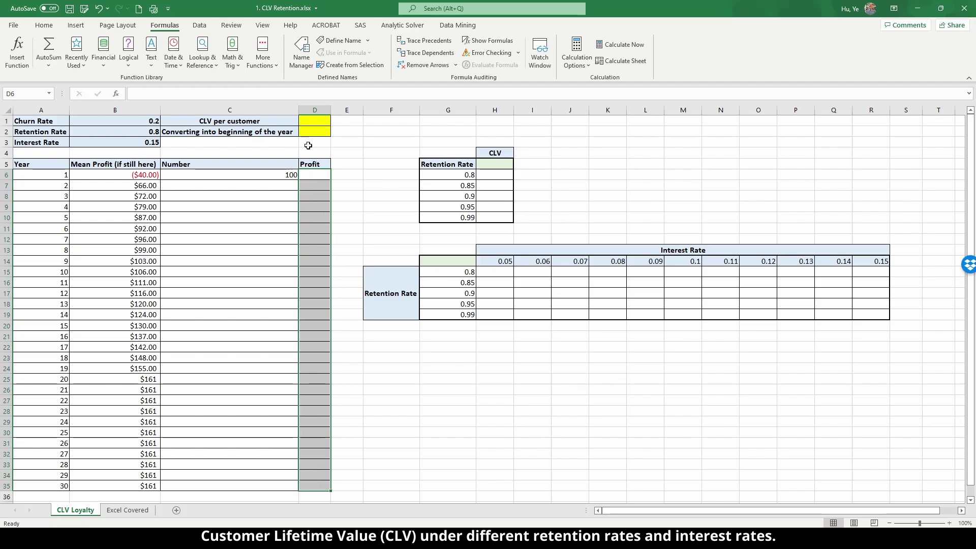
left_click(308, 121)
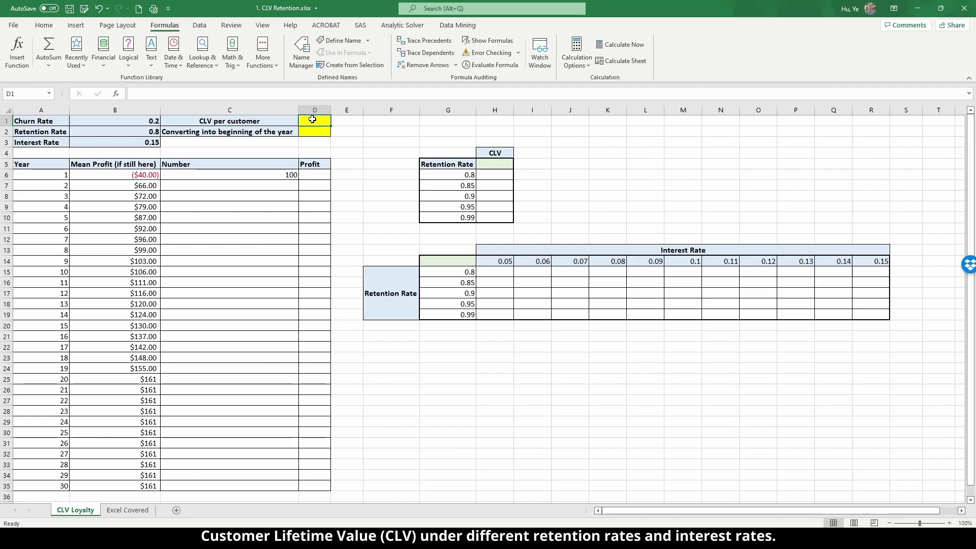
left_click(304, 174)
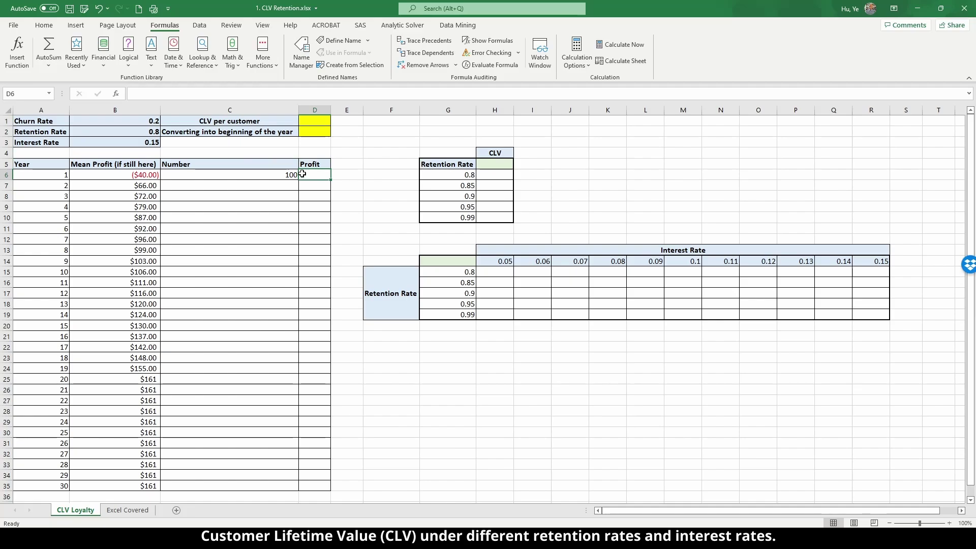
left_click(318, 133)
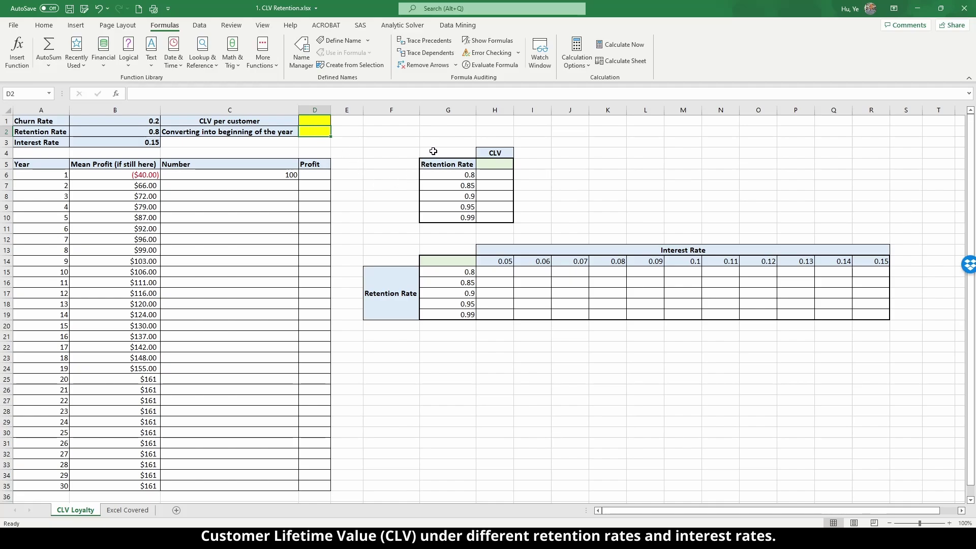
- Examine the one-way retention rate table in G4:H10 and the two-way table of retention and interest rates in G14:R19
left_click_drag(433, 151, 497, 218)
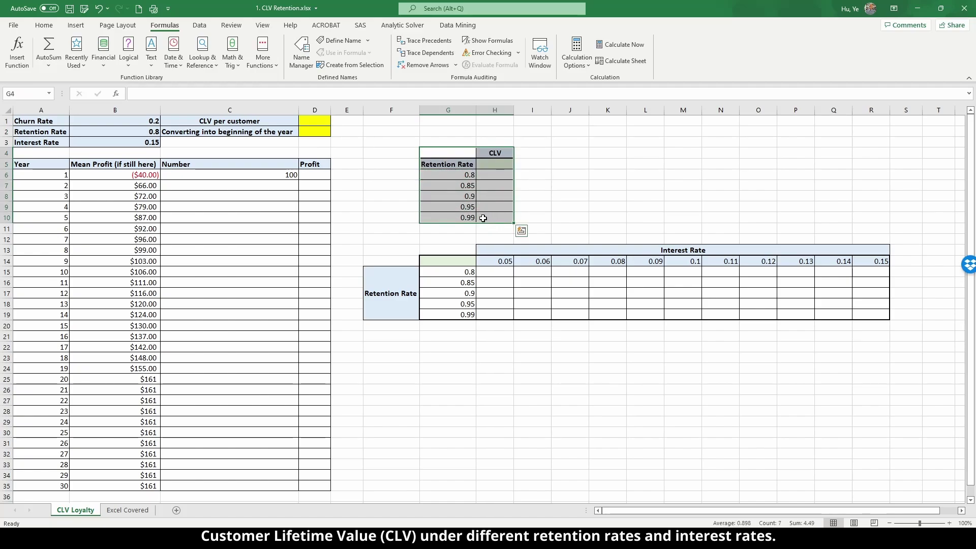
left_click(460, 177)
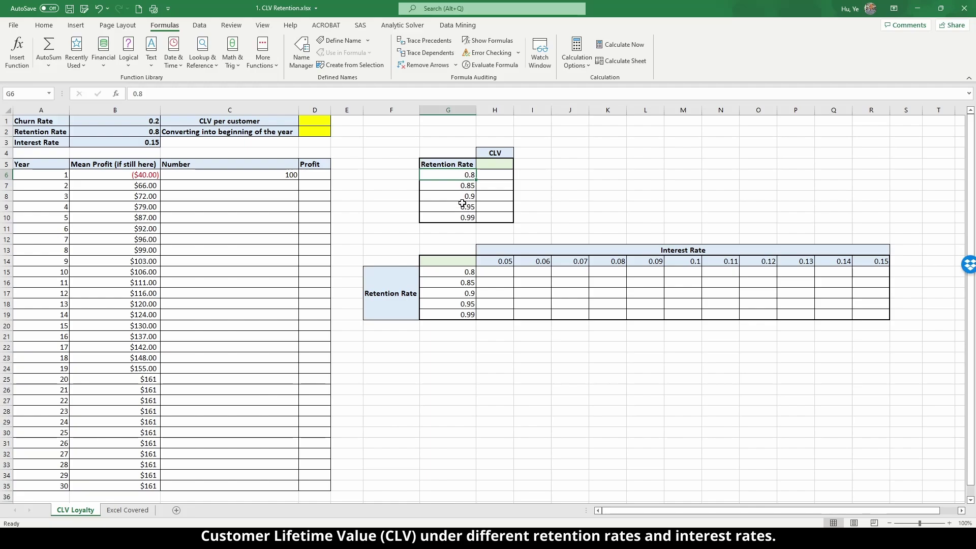
left_click(461, 196)
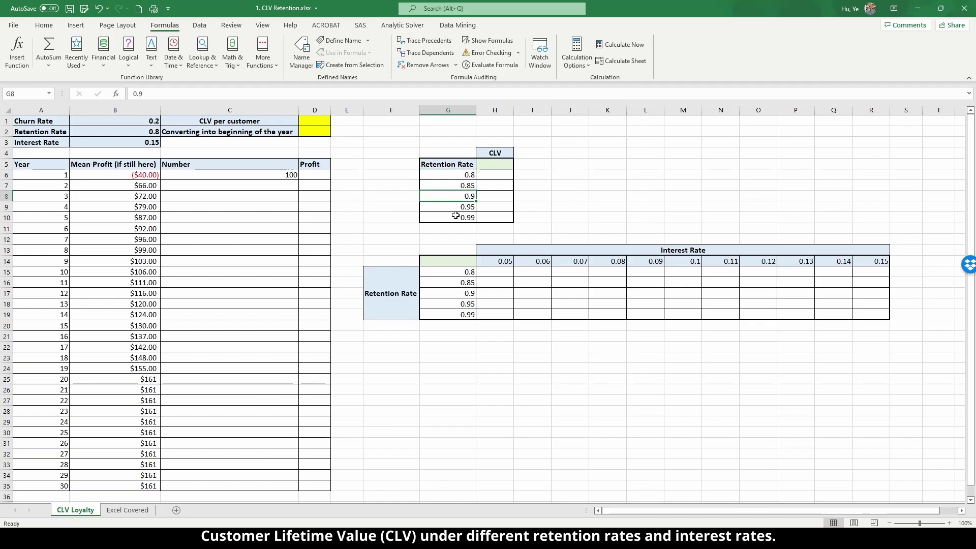
left_click(461, 218)
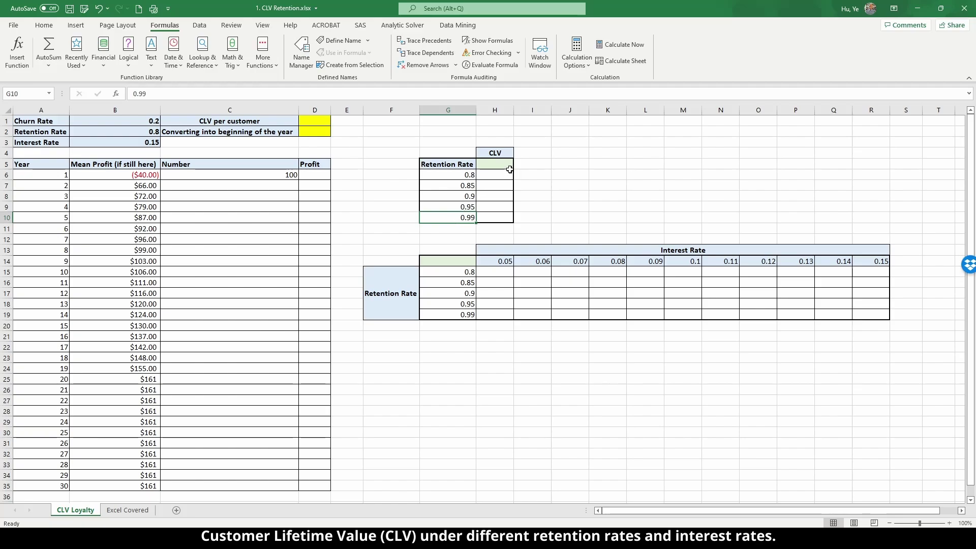
left_click_drag(499, 175, 496, 213)
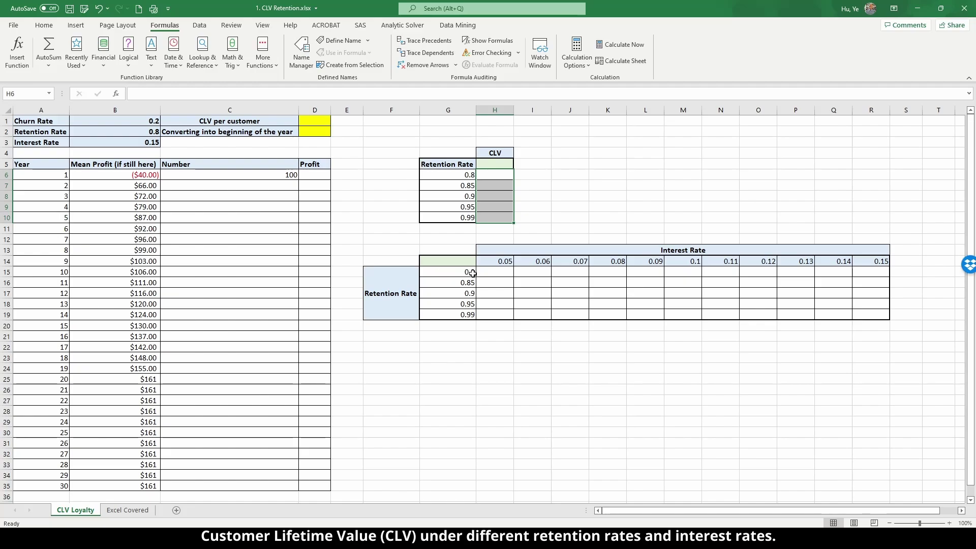
left_click_drag(458, 271, 459, 317)
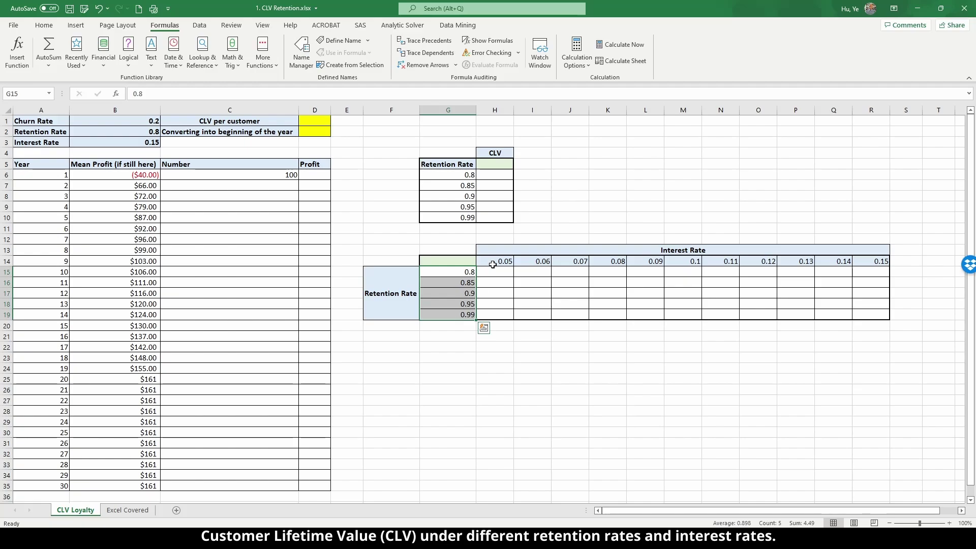
left_click_drag(497, 261, 870, 261)
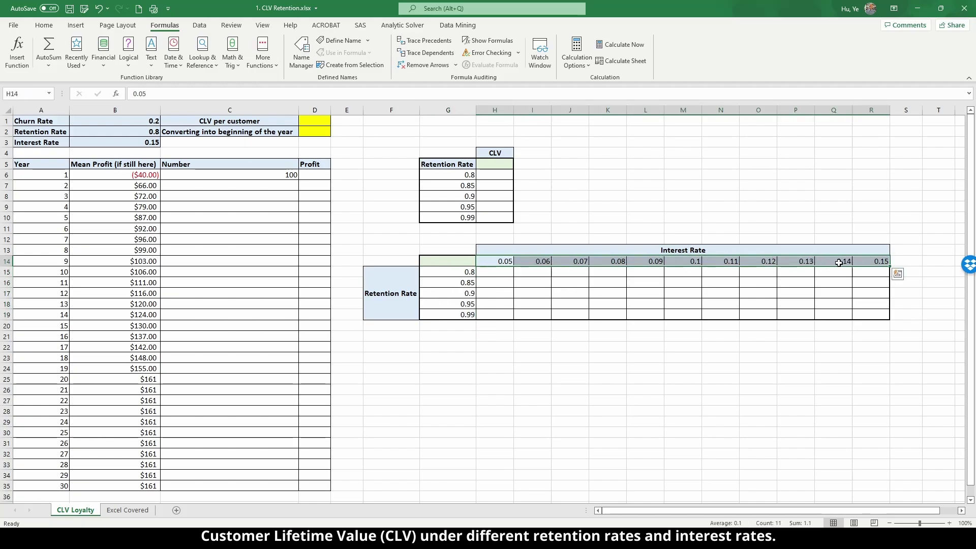
left_click(247, 262)
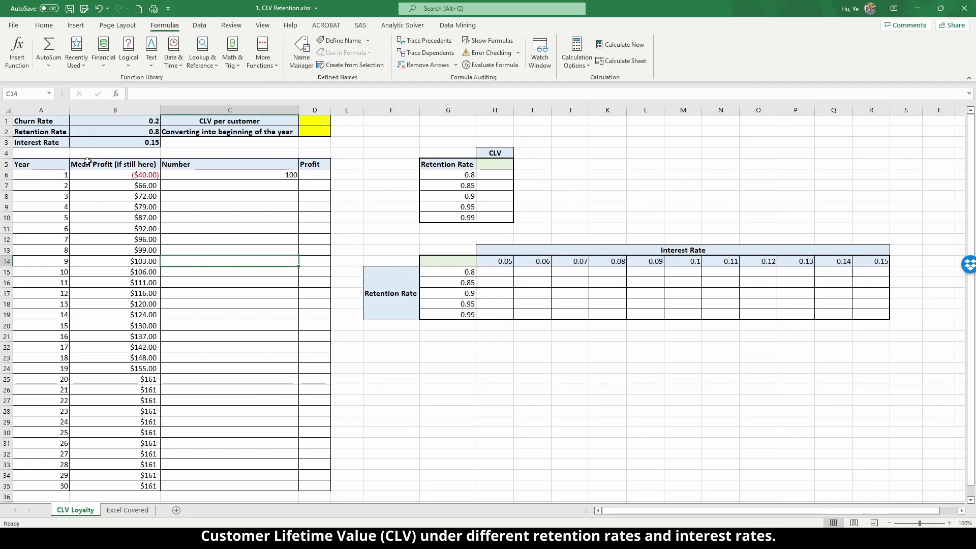
- Create named ranges for the churn, retention and interest rates in A1:B3 from the left column labels, and check them in the Name Manager
left_click_drag(43, 121, 101, 142)
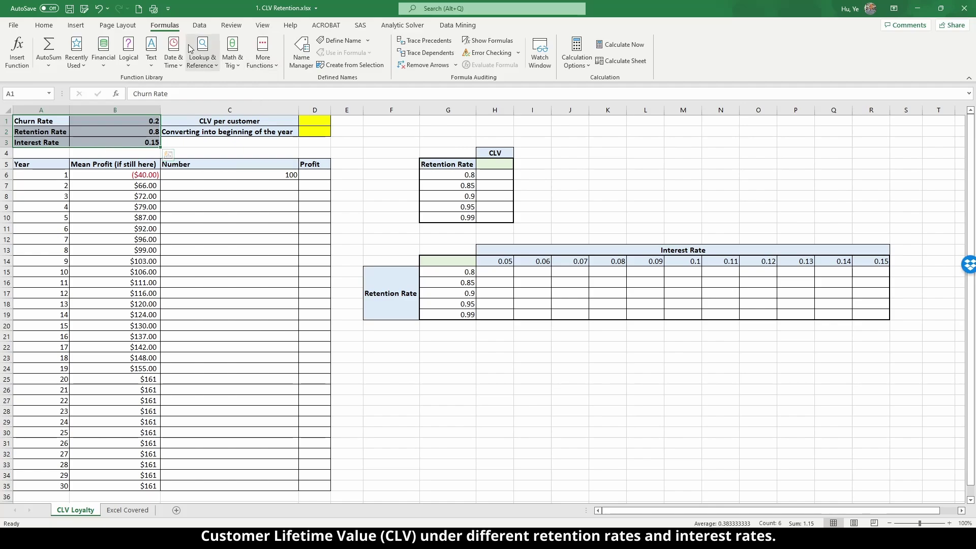
left_click(50, 26)
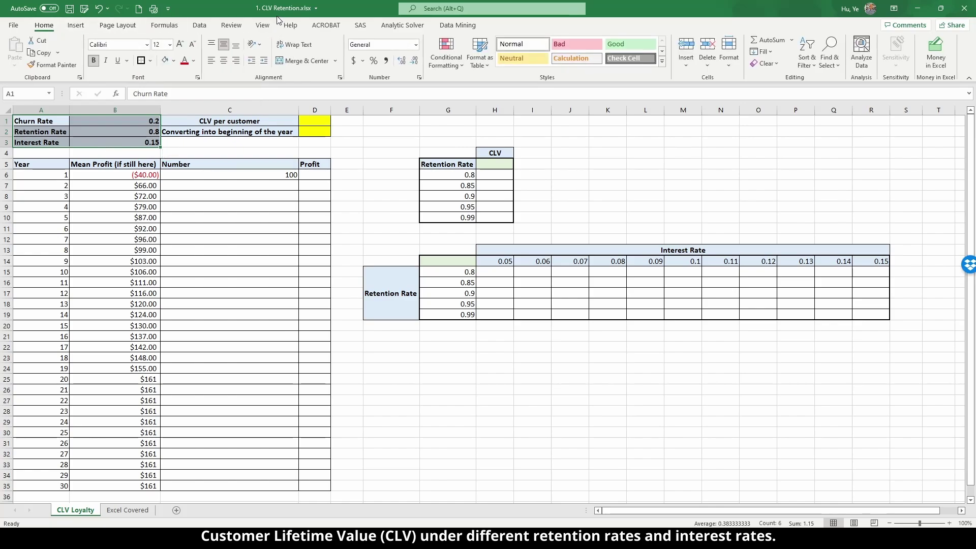
left_click(178, 26)
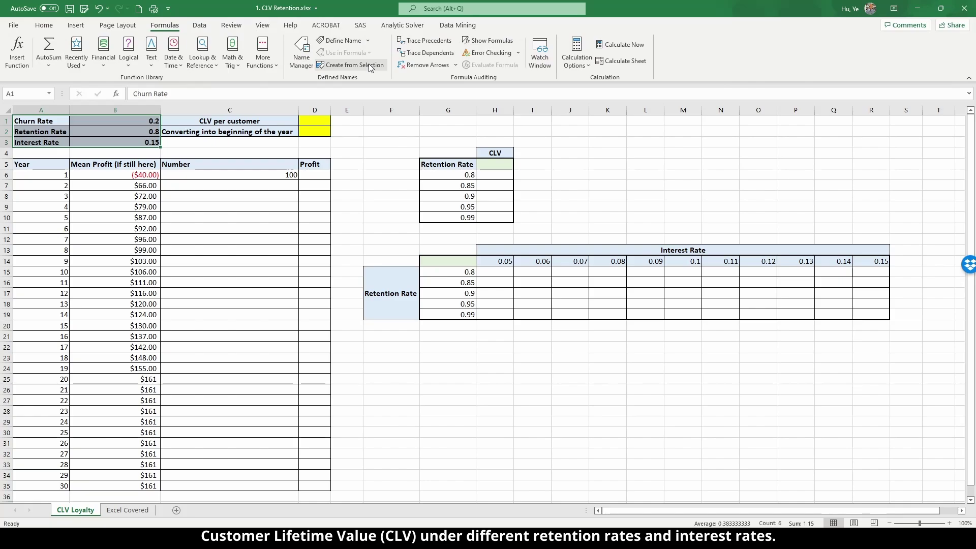
left_click(351, 65)
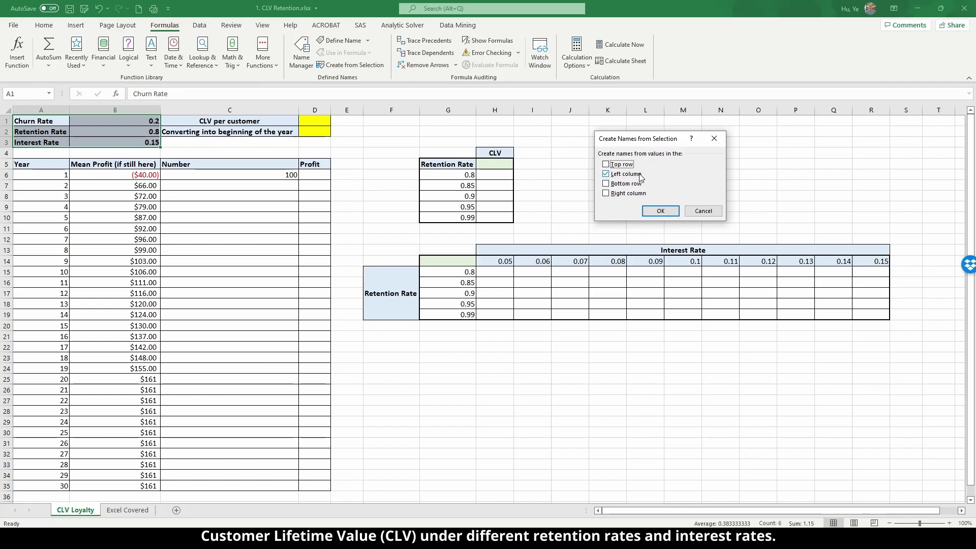
left_click(662, 210)
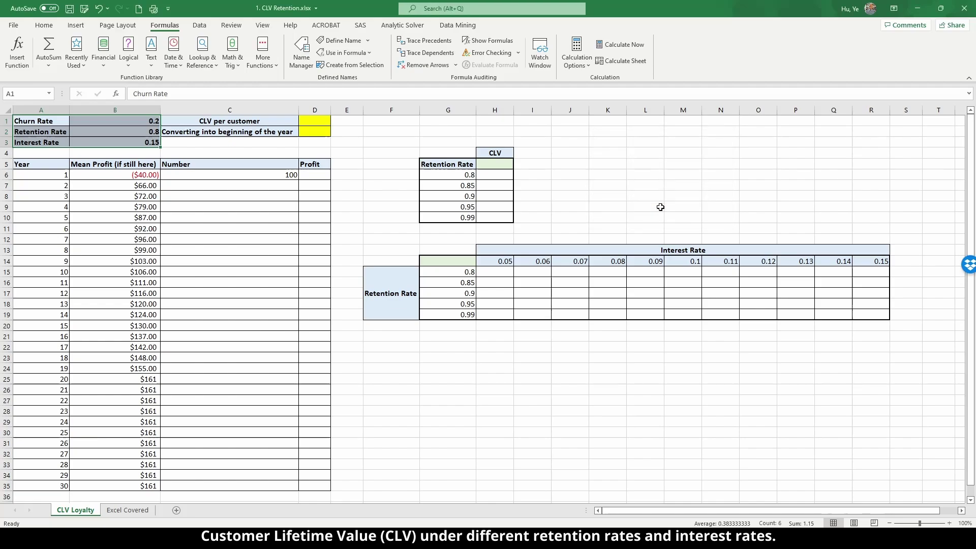
left_click(302, 56)
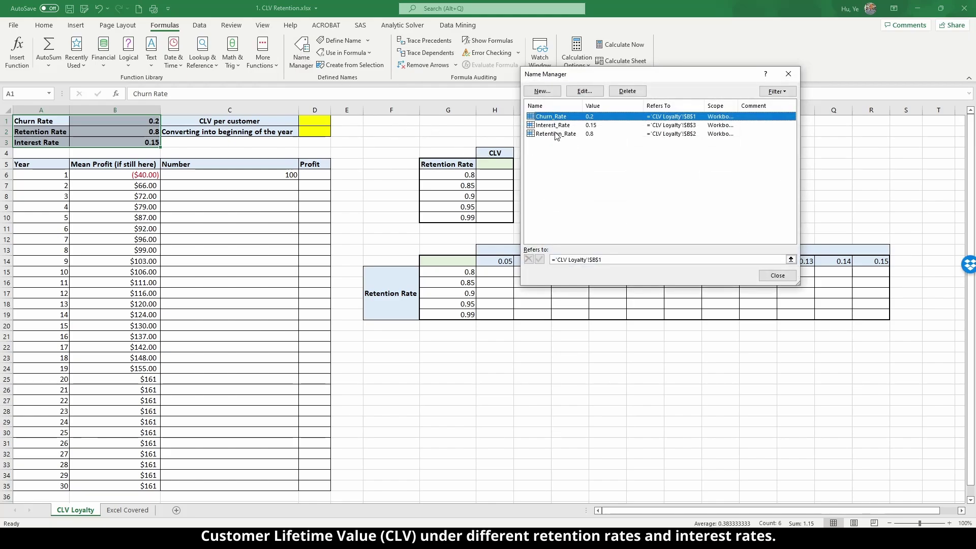
left_click(777, 275)
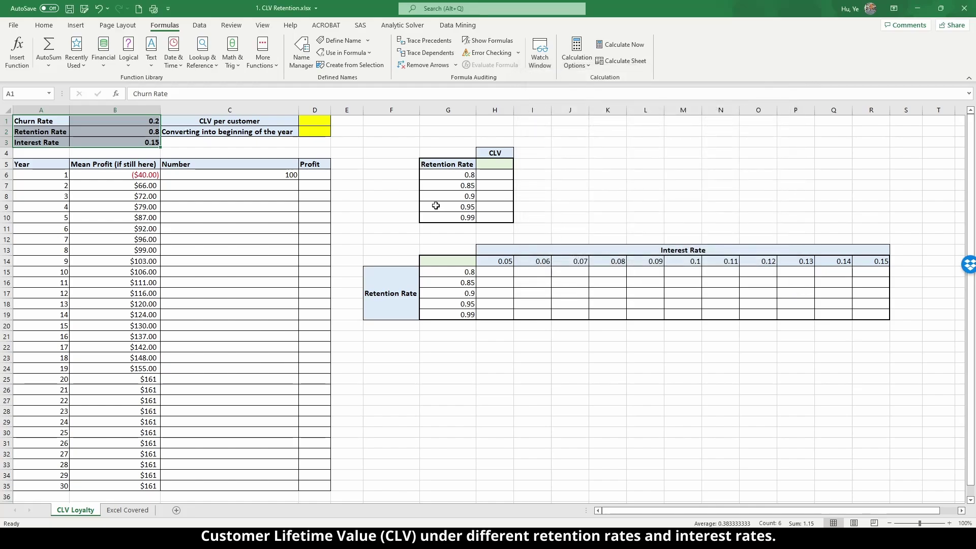
- Calculate the year 2 customer number in C7 from the previous year's number and the named retention rate with =C6*Retention_Rate
left_click(246, 184)
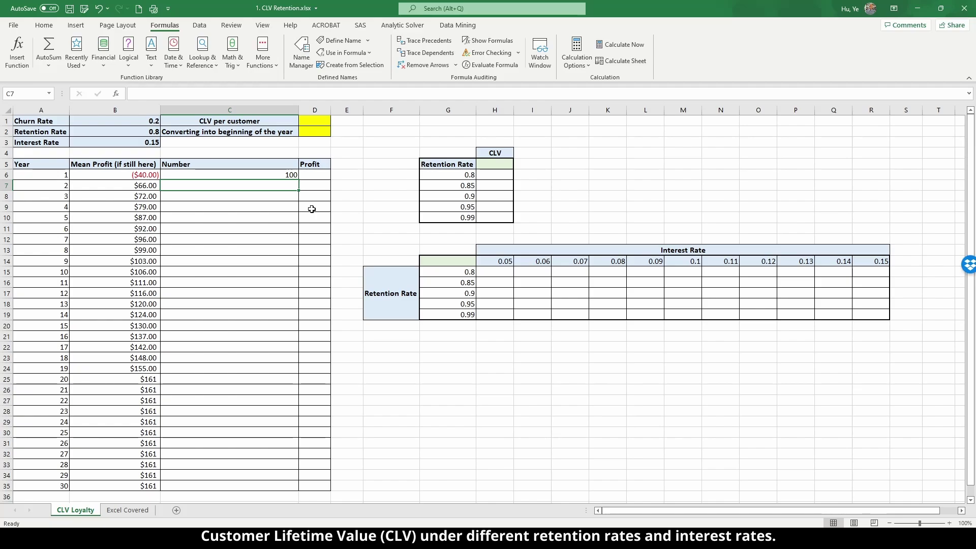
type("=")
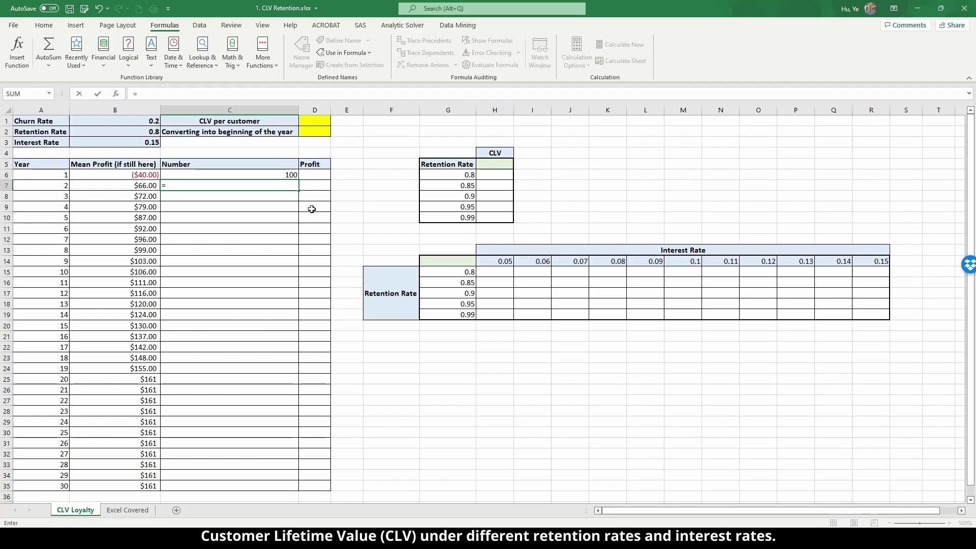
key("Up")
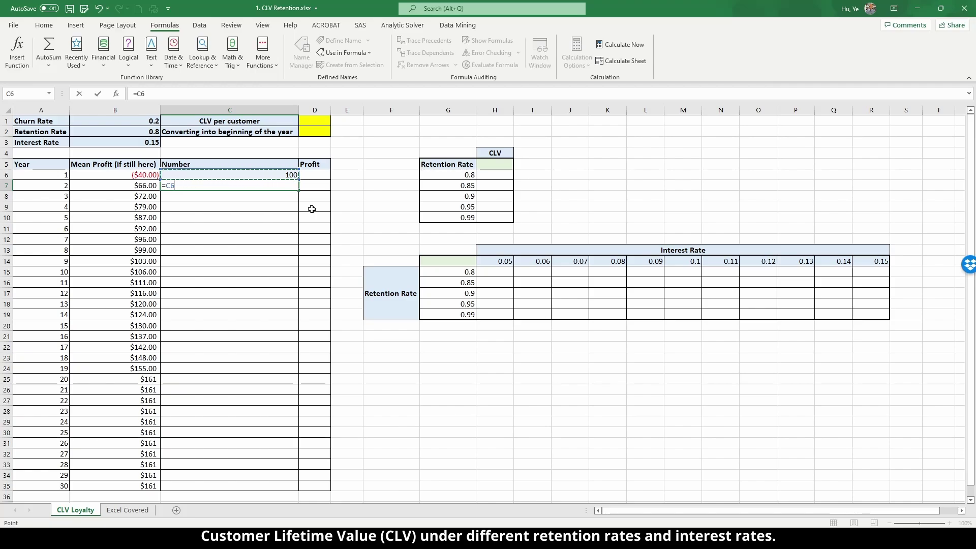
type("*rente")
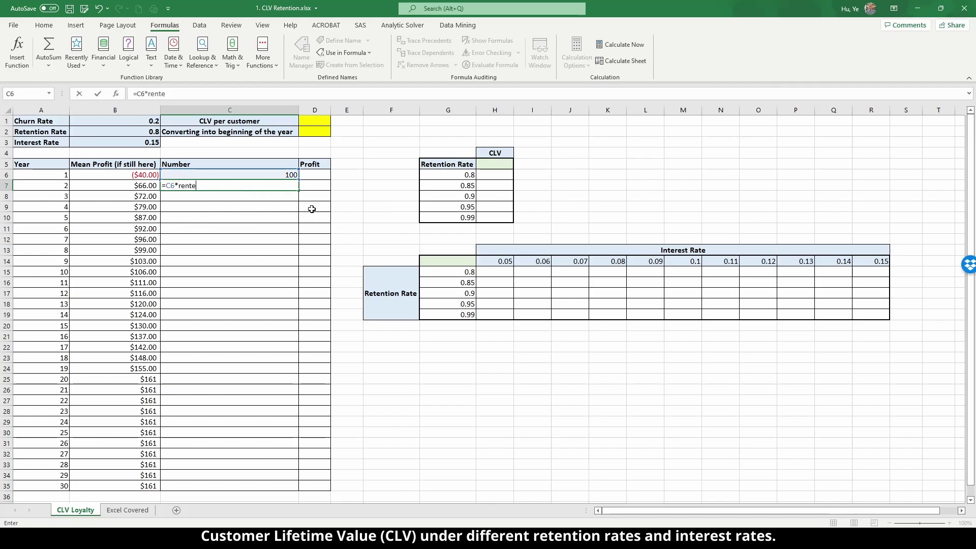
key("BackSpace")
key("BackSpace")
key("BackSpace")
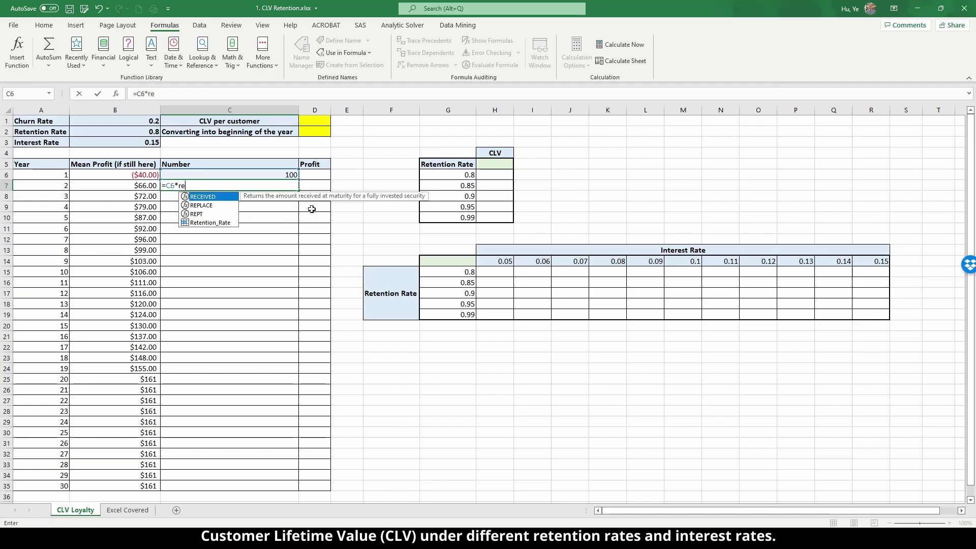
type("tention")
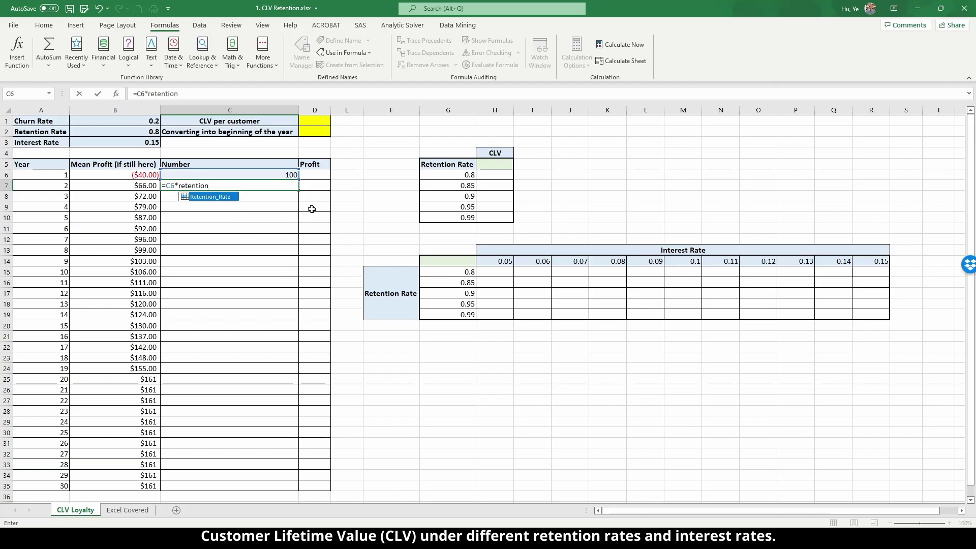
type("_rate")
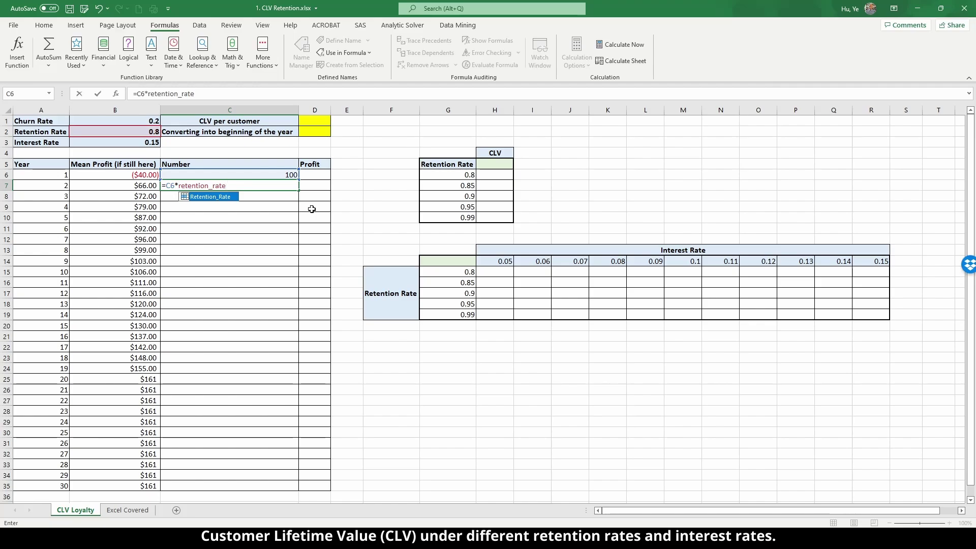
key("Return")
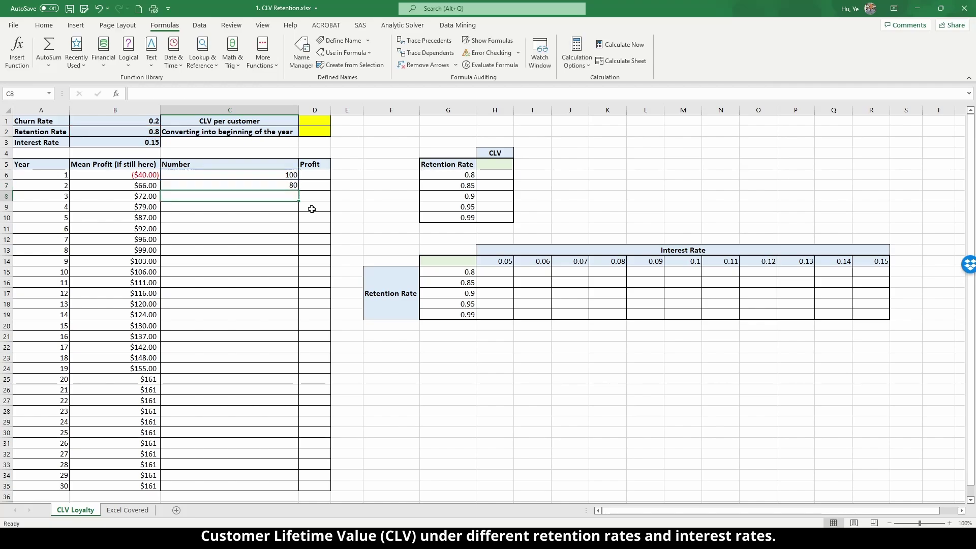
- Fill the Number formula from C7 down to C35 and format the filled cells with two decimal places
left_click(272, 184)
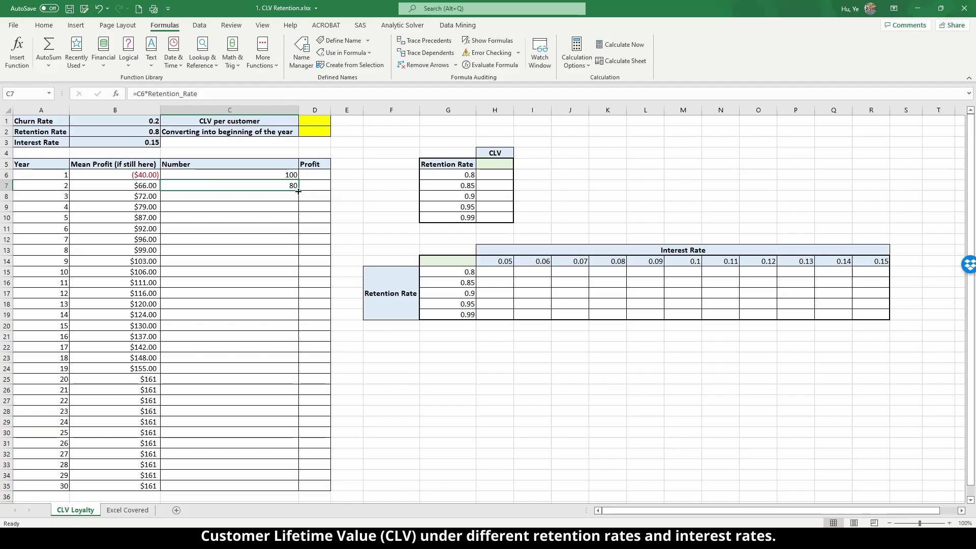
double_click(298, 191)
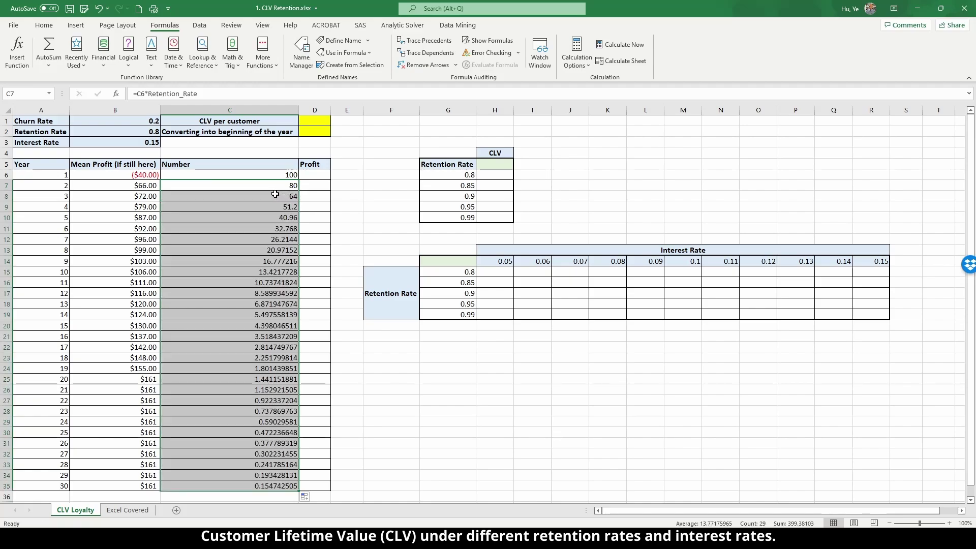
left_click(44, 25)
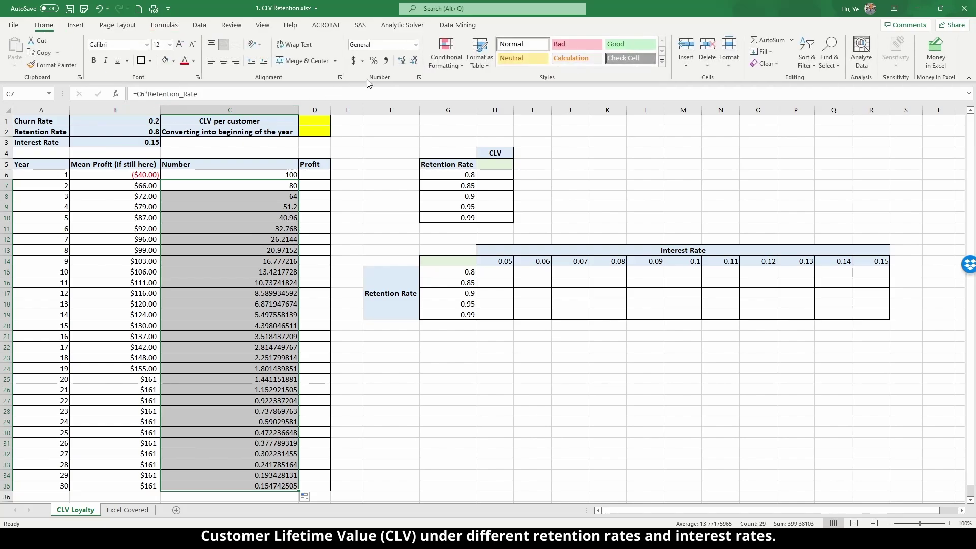
left_click(414, 62)
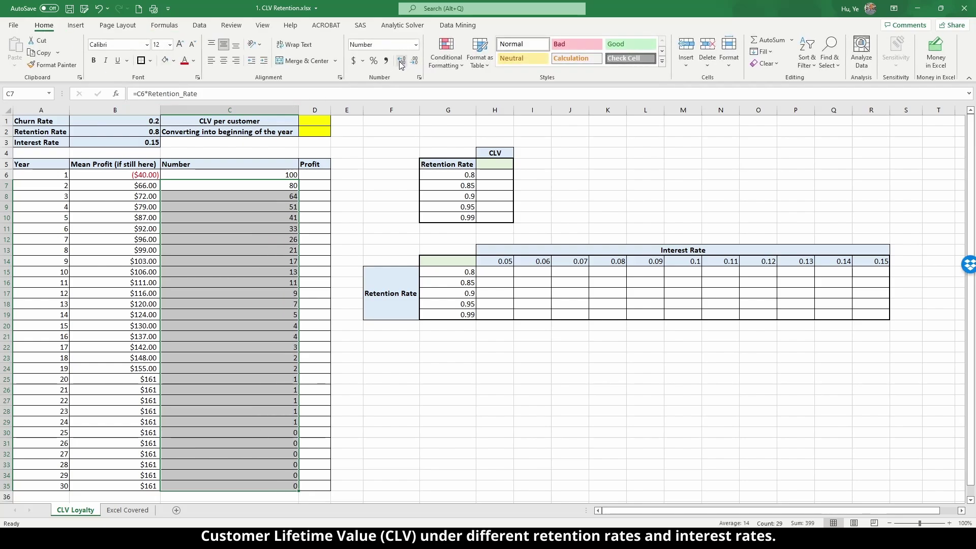
left_click(401, 62)
left_click(401, 62)
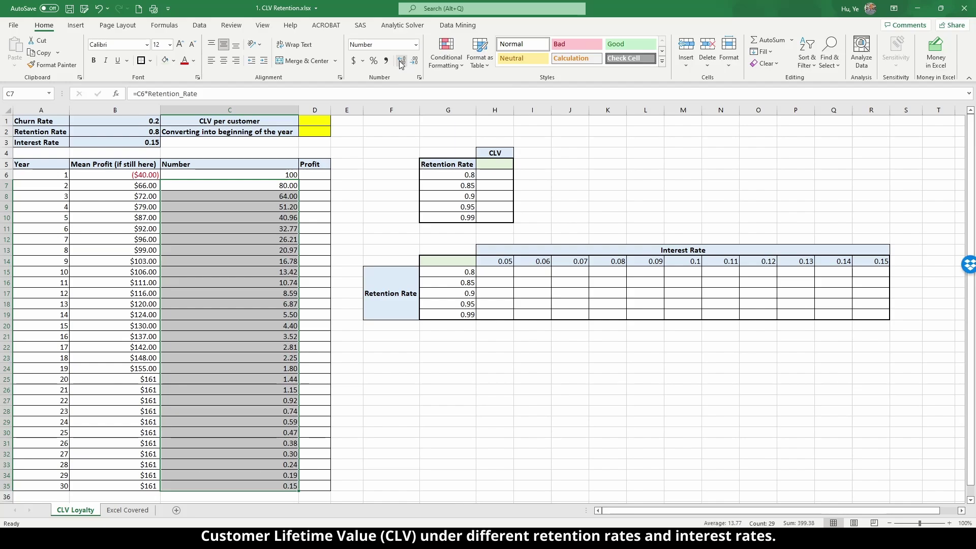
- Examine how the Number column develops from year 1 in C6 to year 30 in C35
left_click(263, 316)
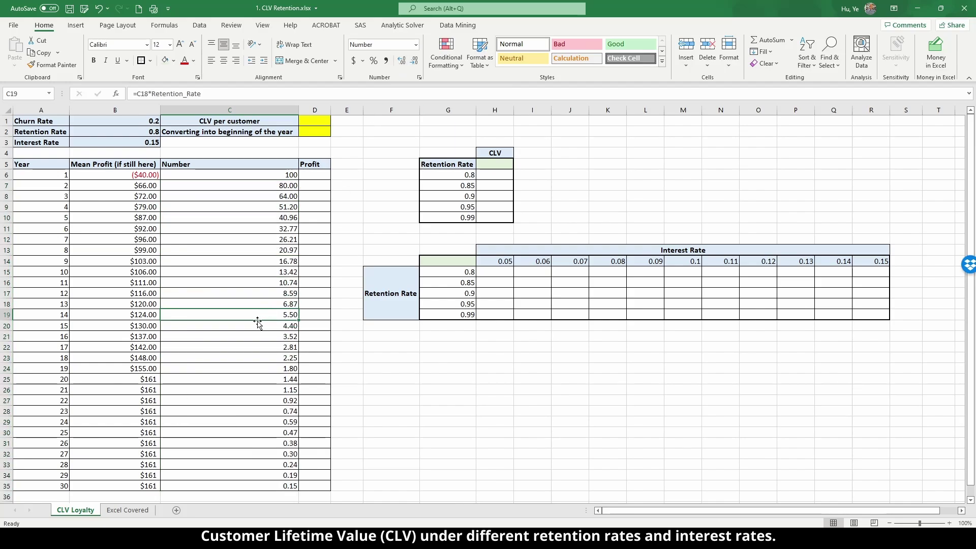
left_click(273, 476)
left_click(273, 484)
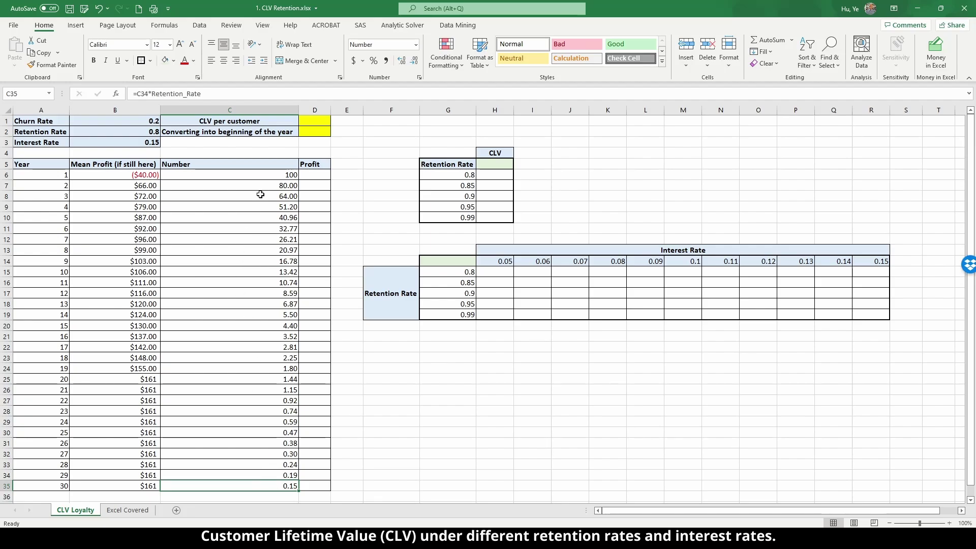
left_click(272, 176)
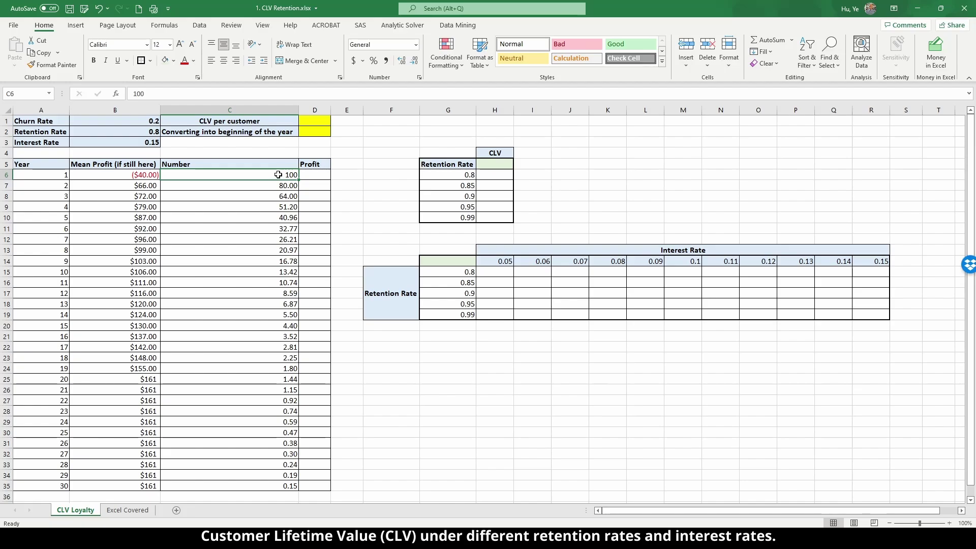
left_click(275, 486)
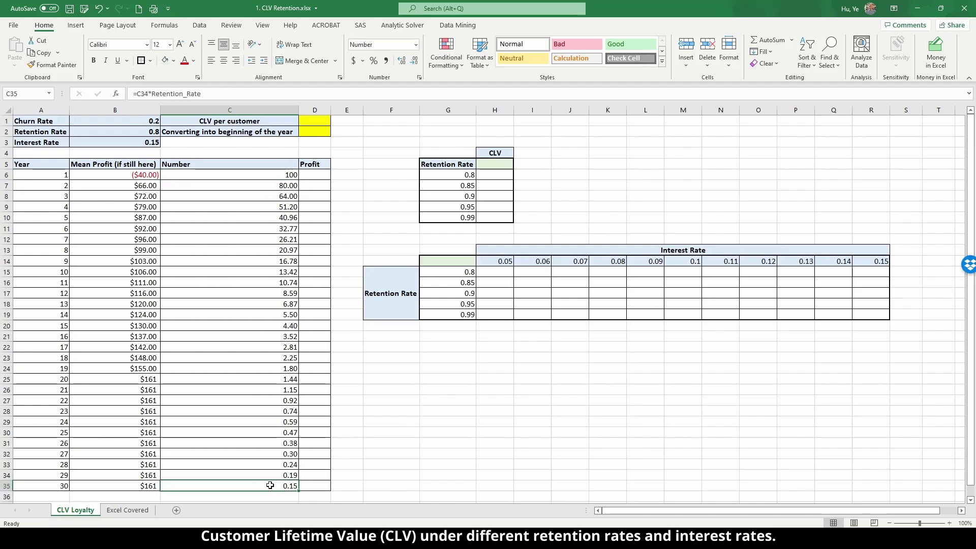
- Calculate the year 1 profit in D6 as mean profit times number with the formula =B6*C6
left_click(254, 178)
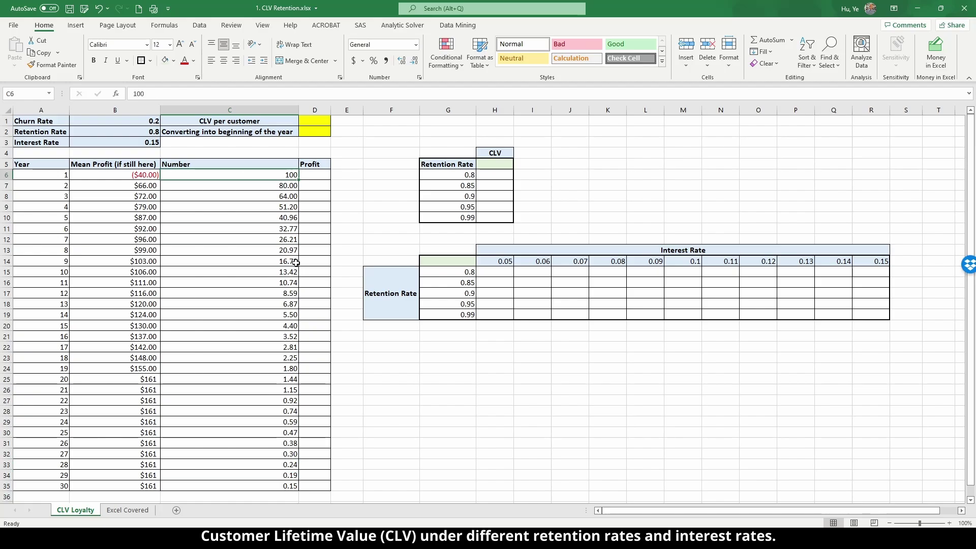
key("Right")
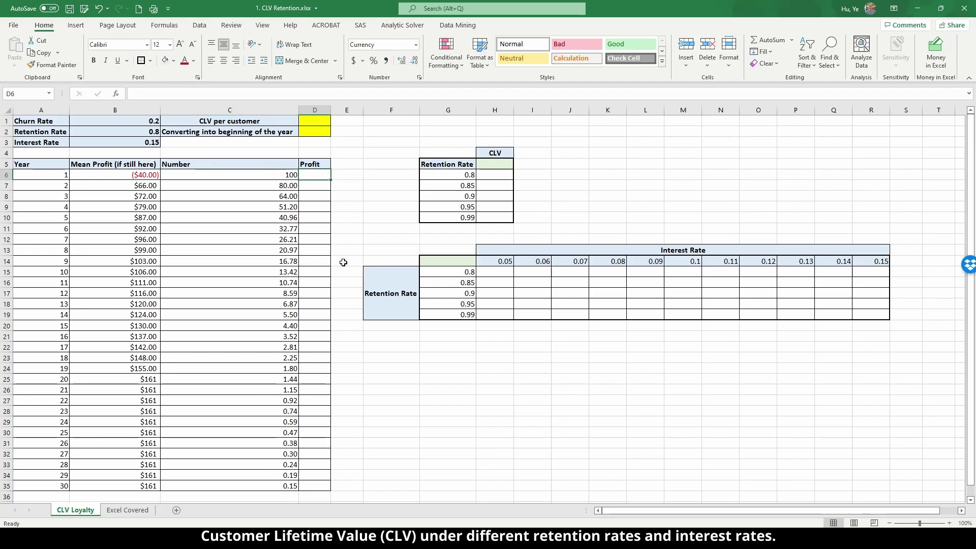
type("=")
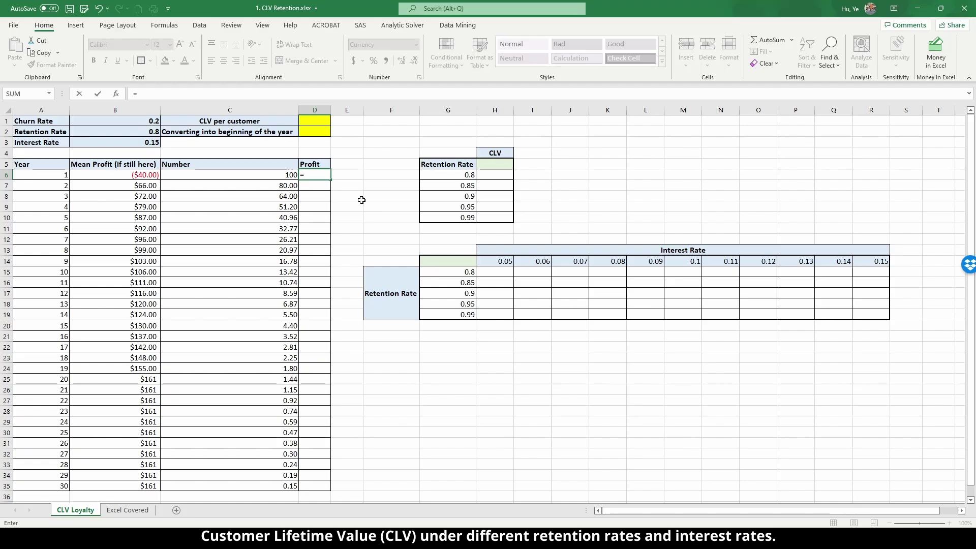
left_click(129, 175)
type("*")
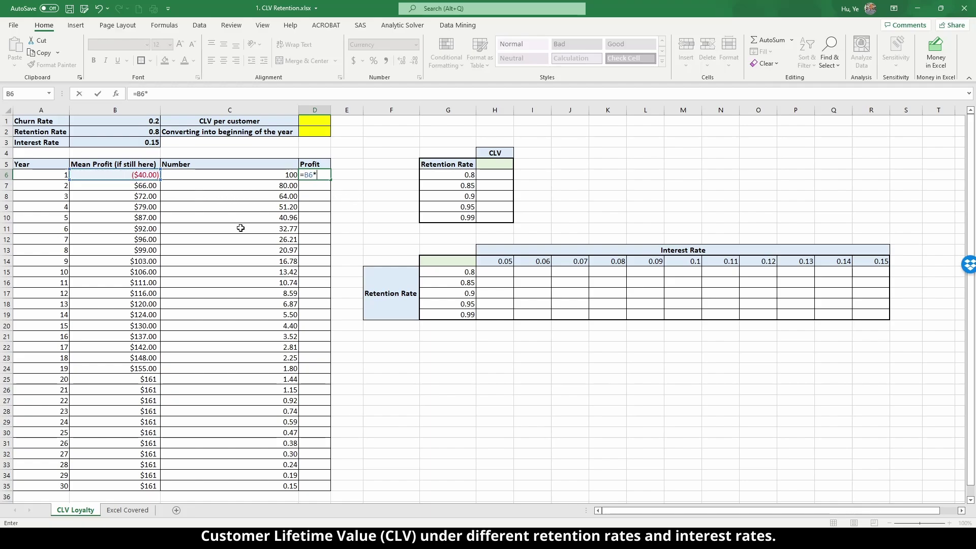
left_click(274, 175)
key("Return")
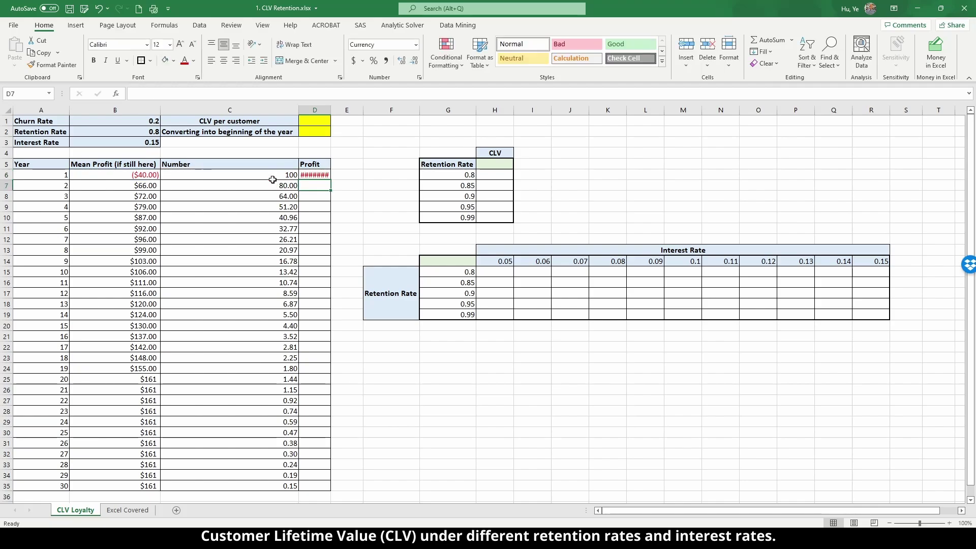
- Format D6 in accounting style with one decimal in a widened column D, and fill the Profit formula down to D35
left_click_drag(330, 110, 336, 110)
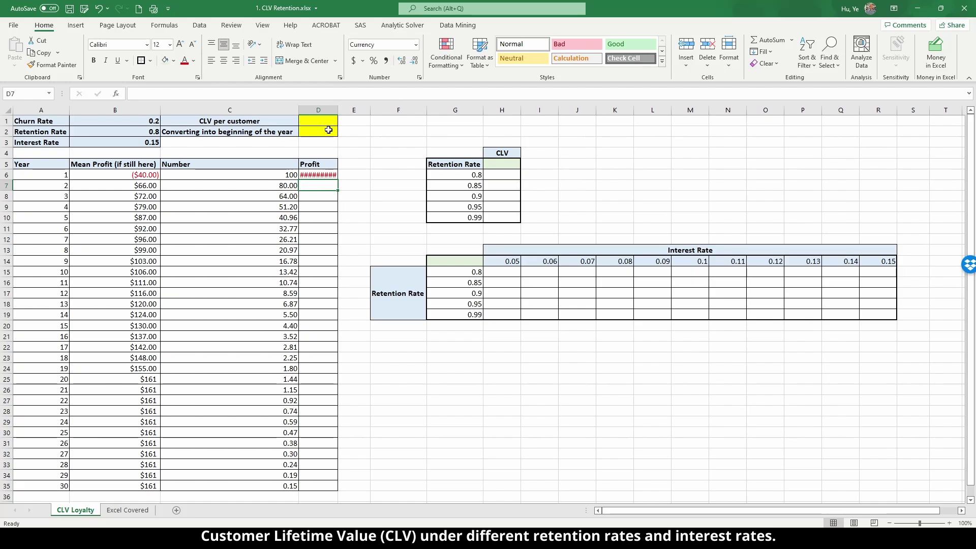
left_click(324, 173)
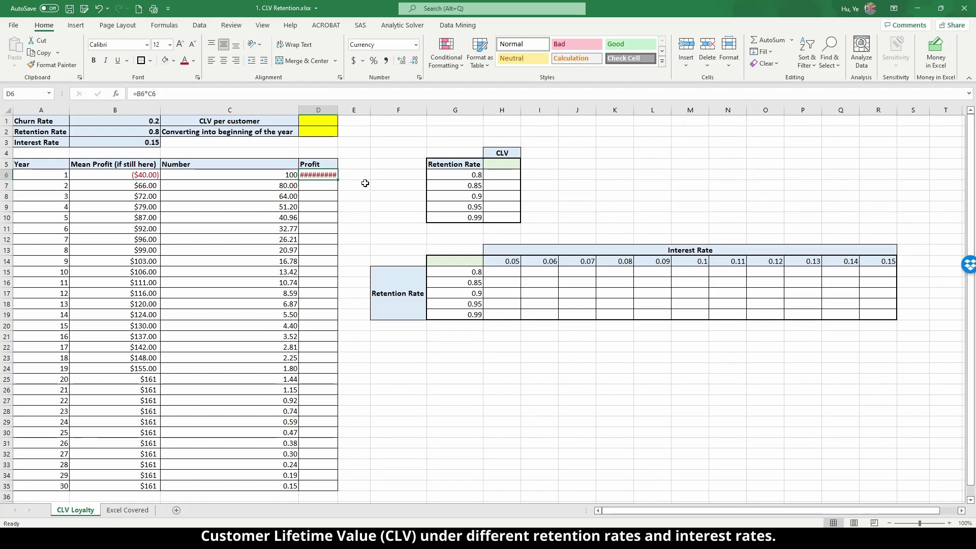
left_click(353, 60)
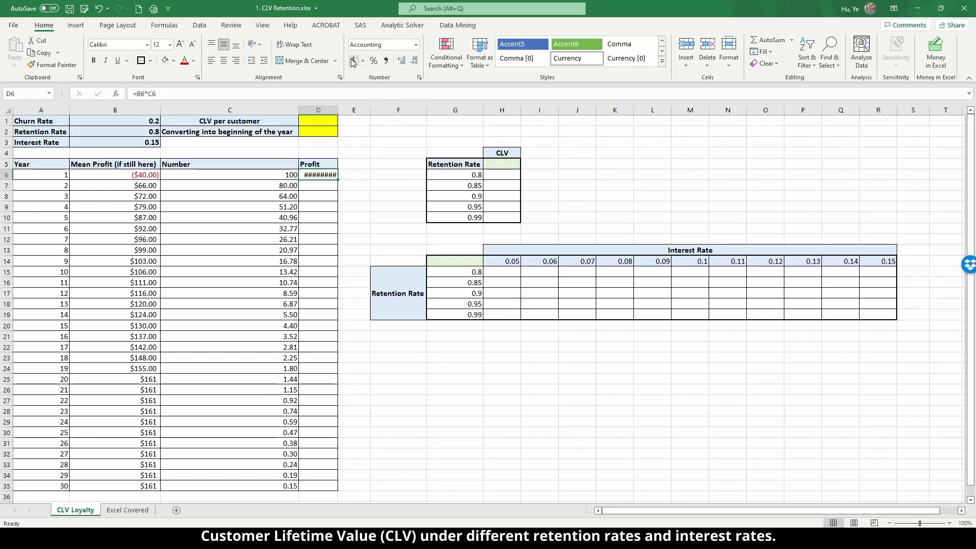
left_click(415, 61)
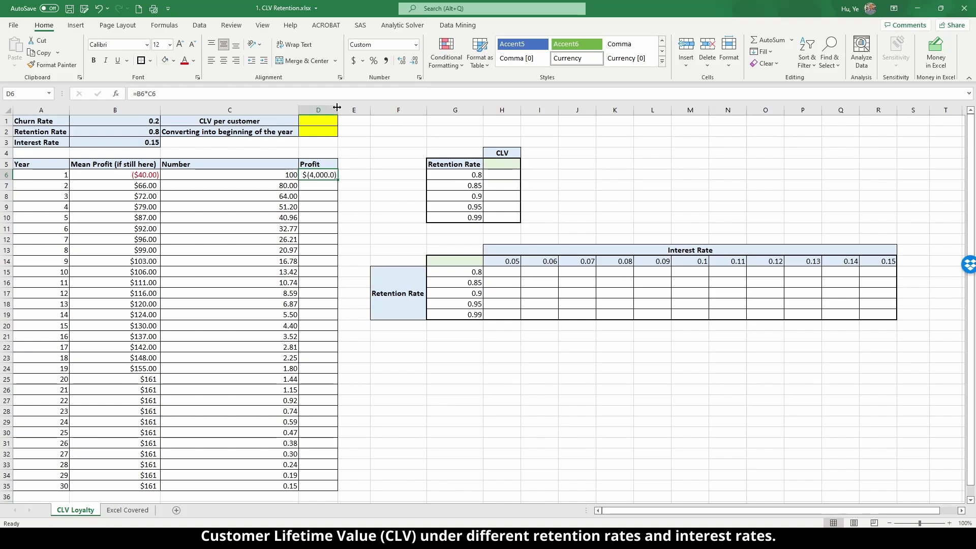
left_click_drag(337, 110, 349, 109)
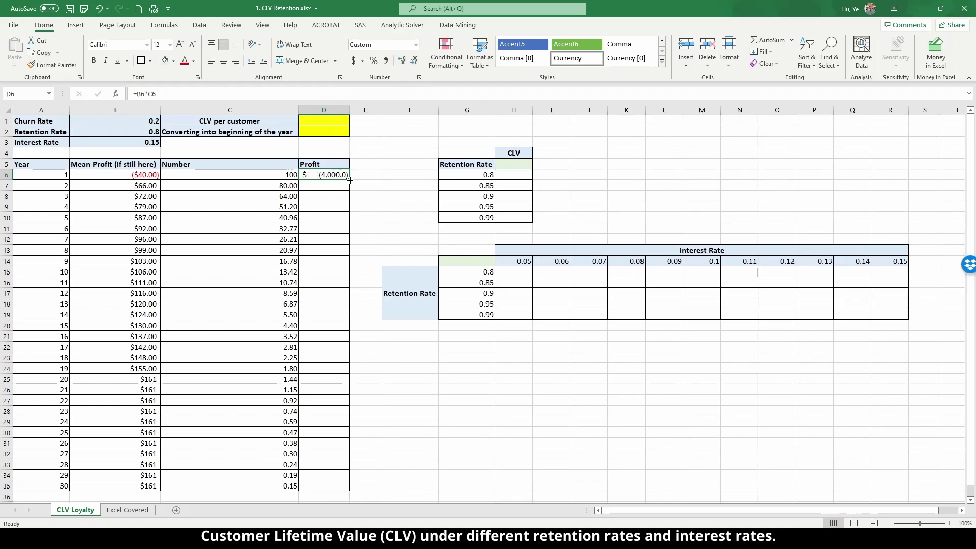
double_click(350, 179)
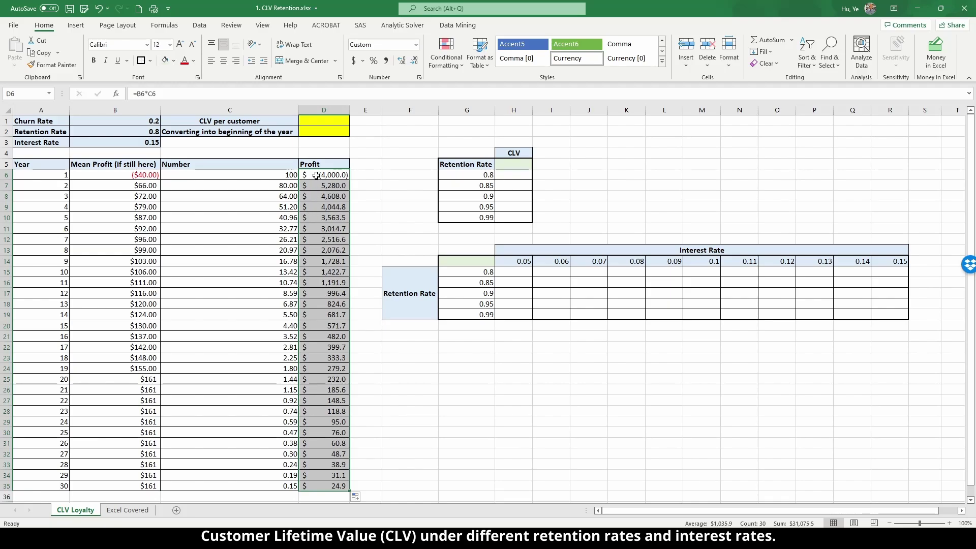
- Review the yearly profits in D6:D35 and the interest rate in B3, and enter the note Net Present Value in E1
left_click(316, 175)
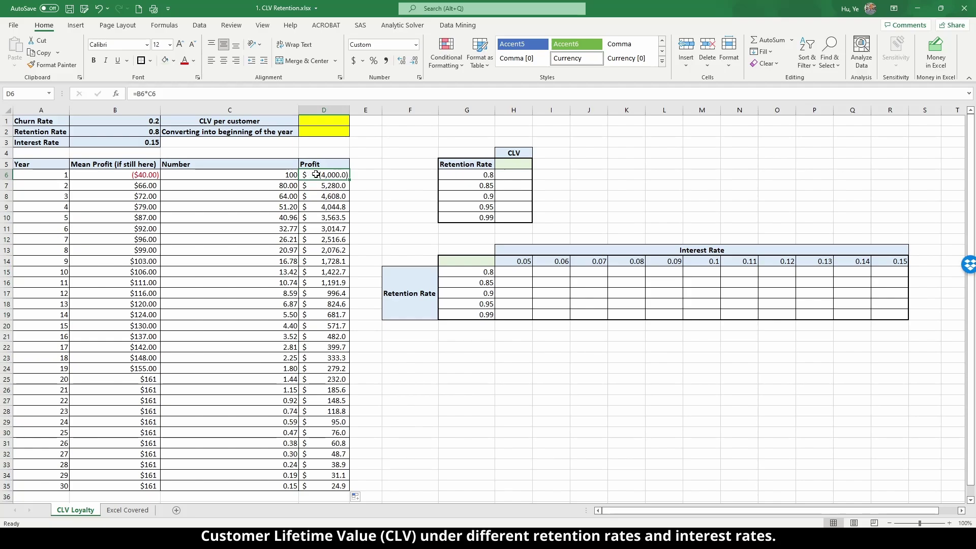
left_click_drag(310, 173, 307, 481)
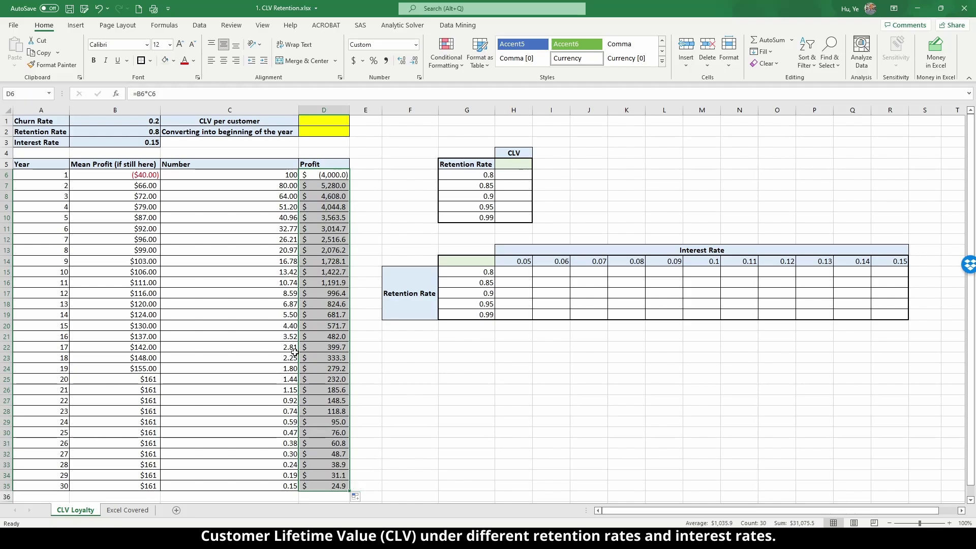
left_click(154, 143)
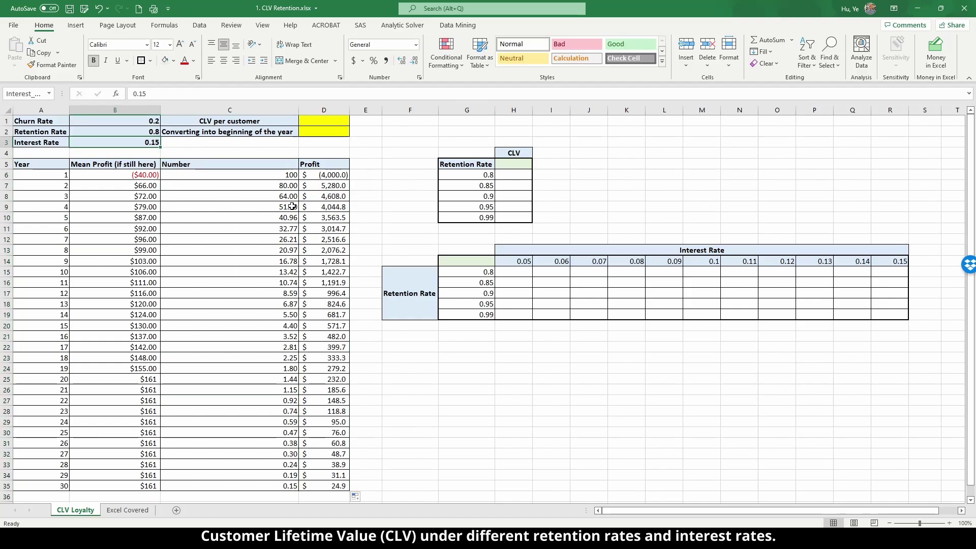
left_click(320, 121)
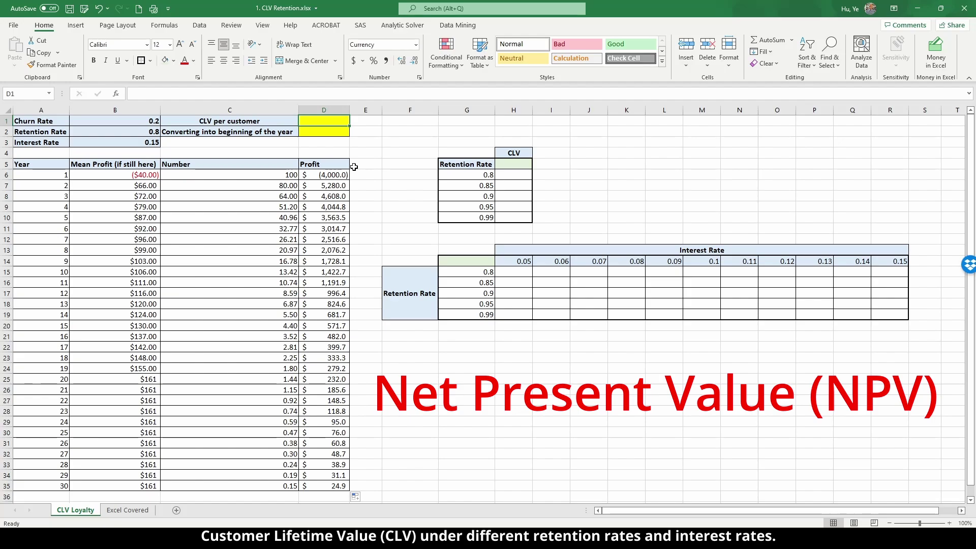
key("Right")
type("Net Pre")
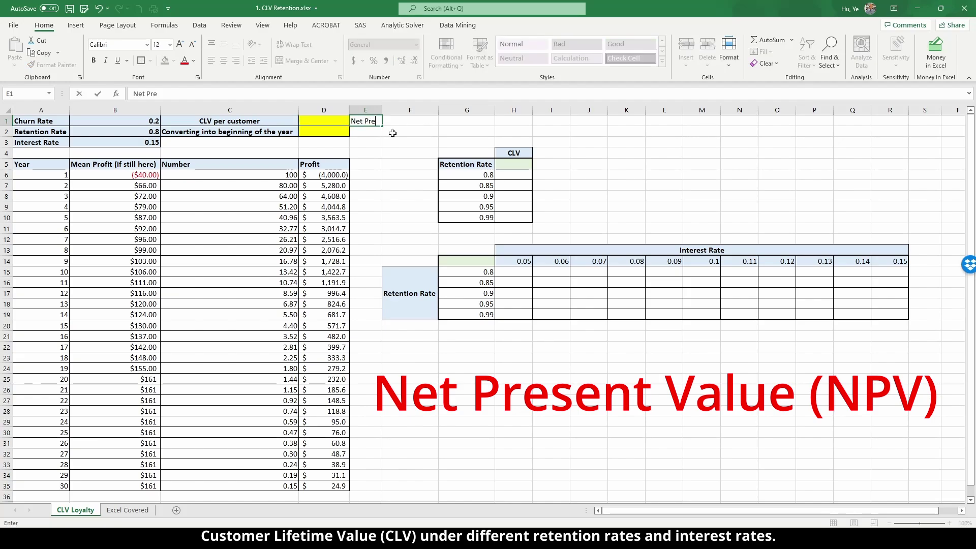
type("sent Value")
key("Return")
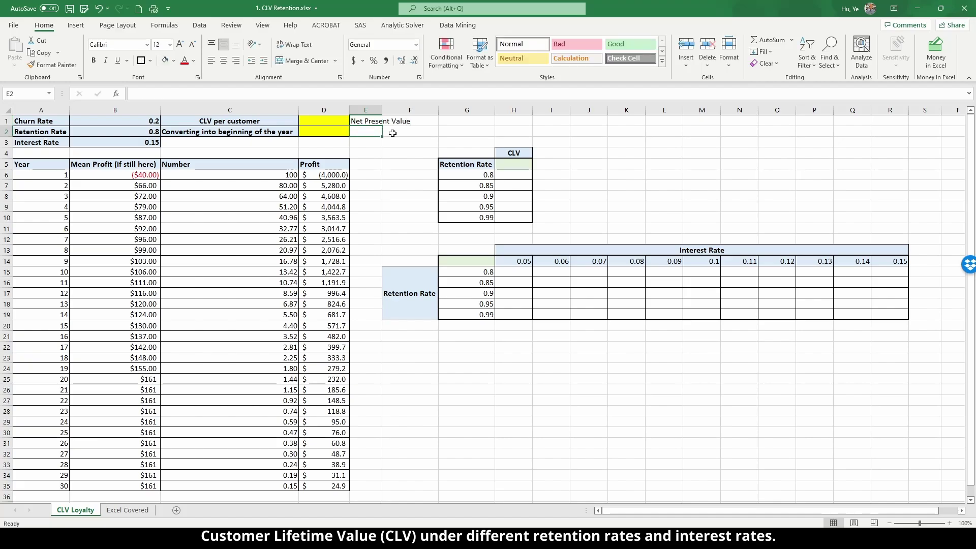
- Calculate the CLV per customer in D1 with the formula =NPV(Interest_Rate,D6:D35)/100
left_click(323, 121)
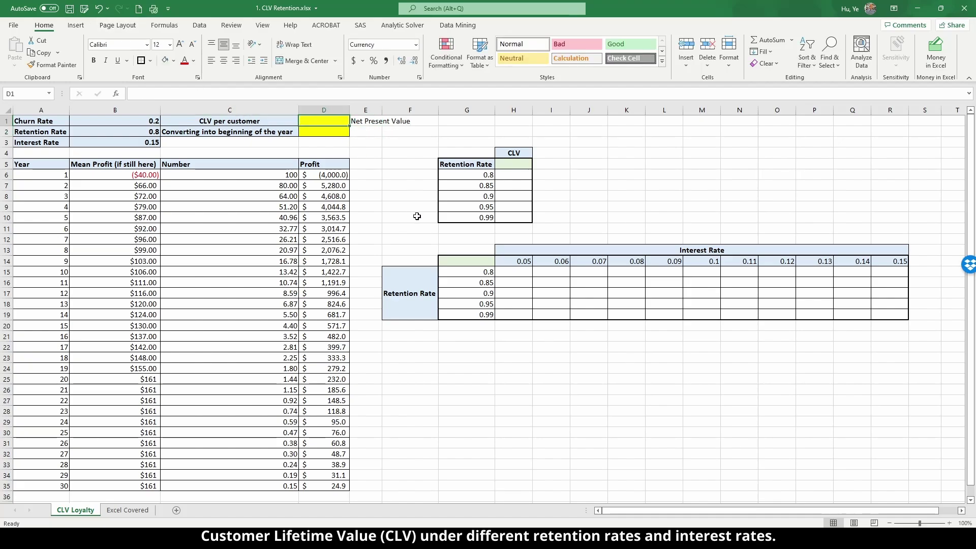
type("=")
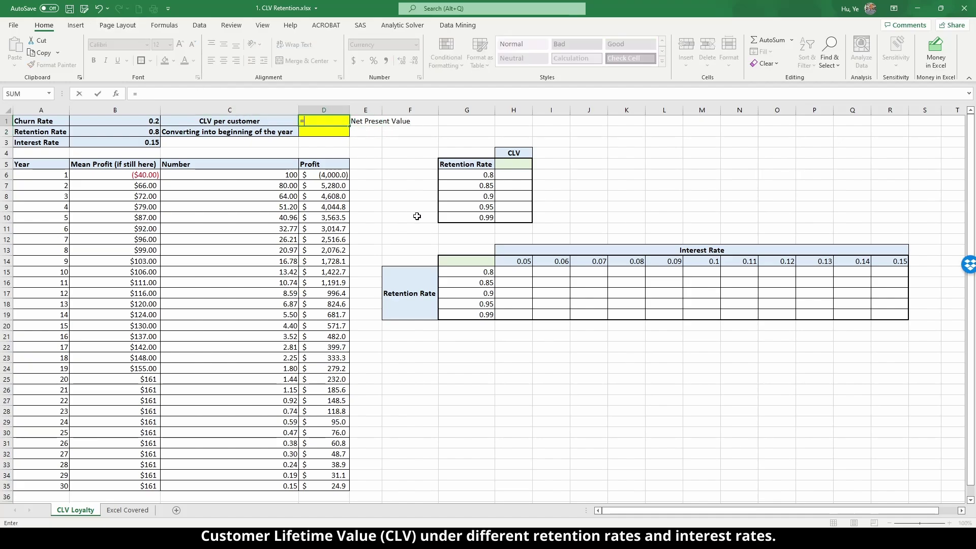
type("np")
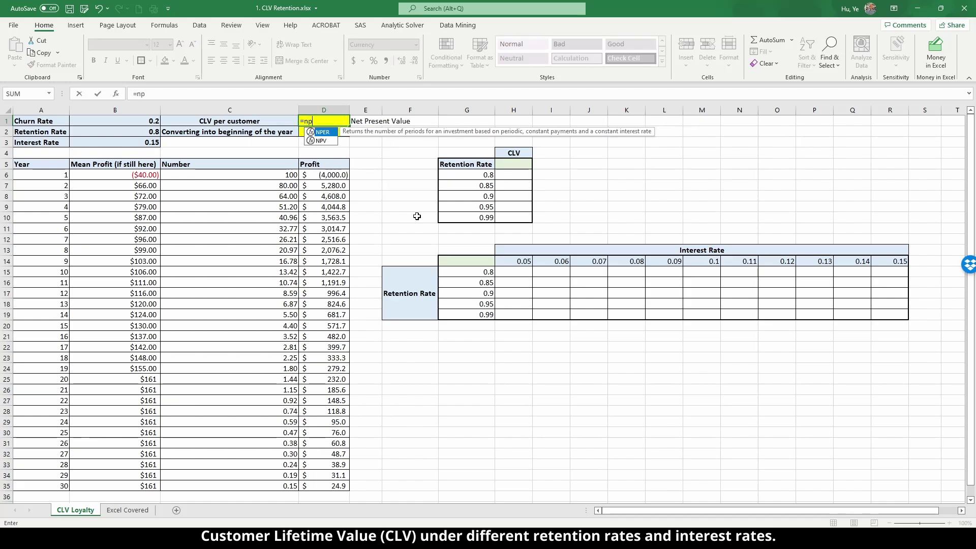
type("v(")
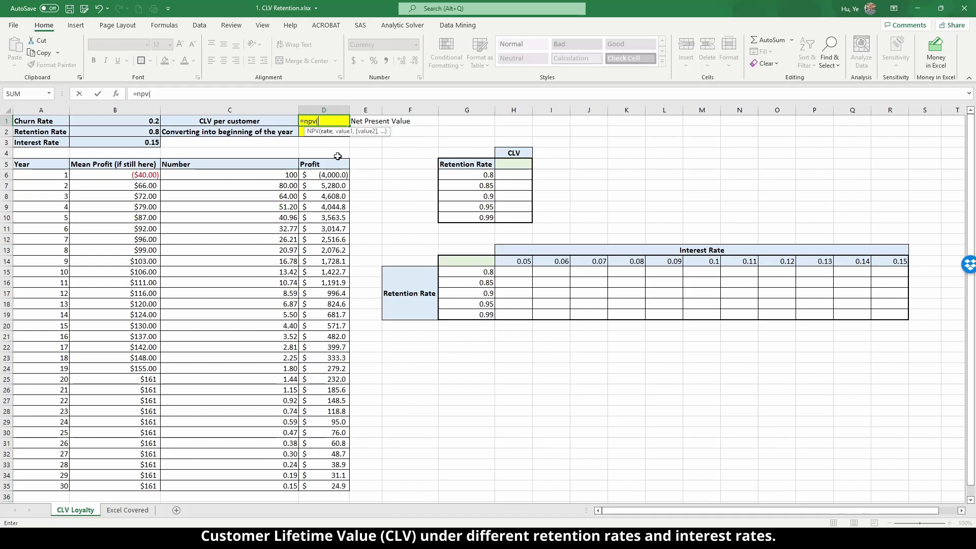
type("intere")
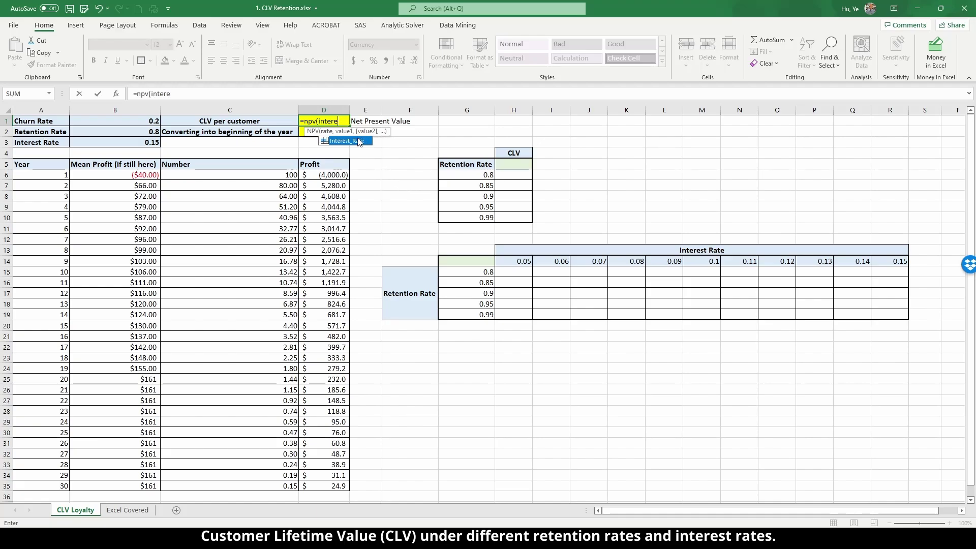
double_click(352, 141)
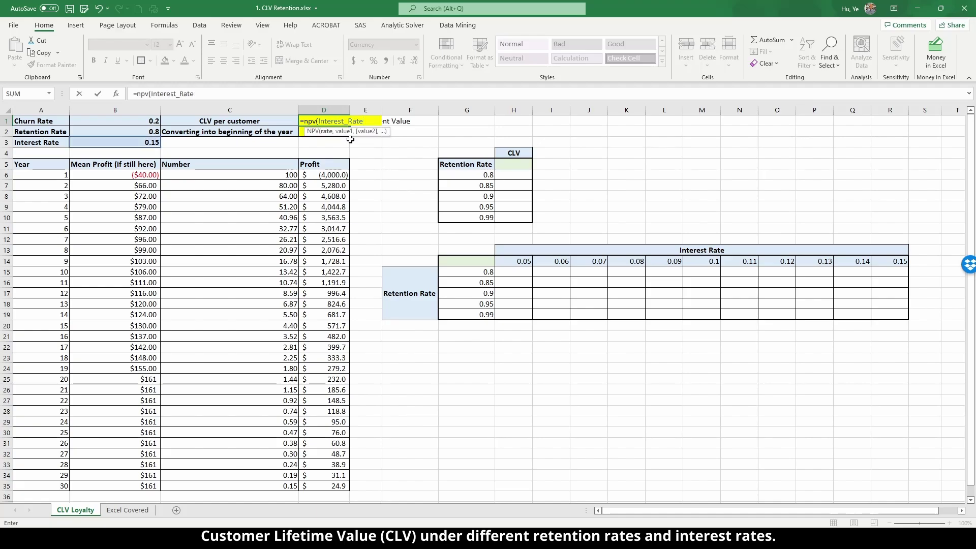
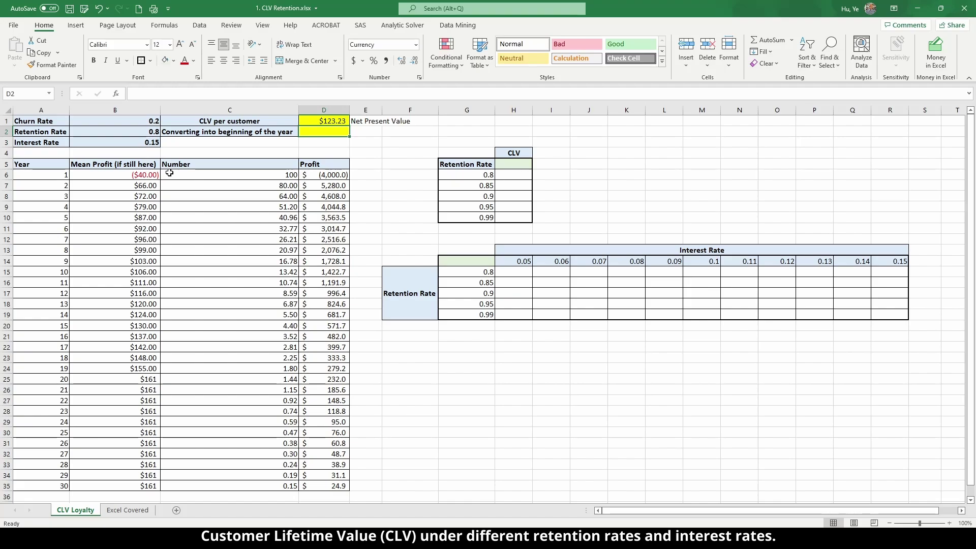
left_click(319, 122)
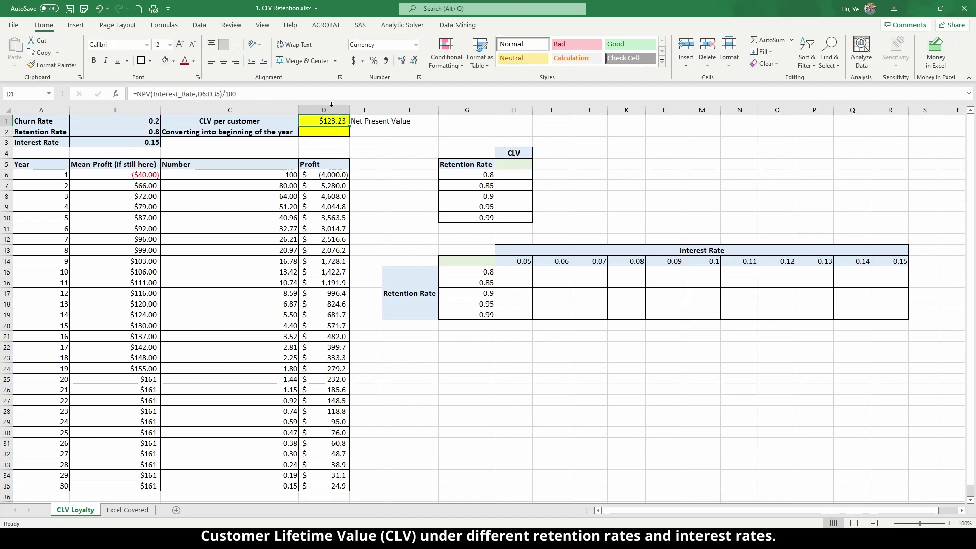
- Convert the CLV to the beginning of the year in D2 with the formula =D1*(1+Interest_Rate)
left_click(320, 175)
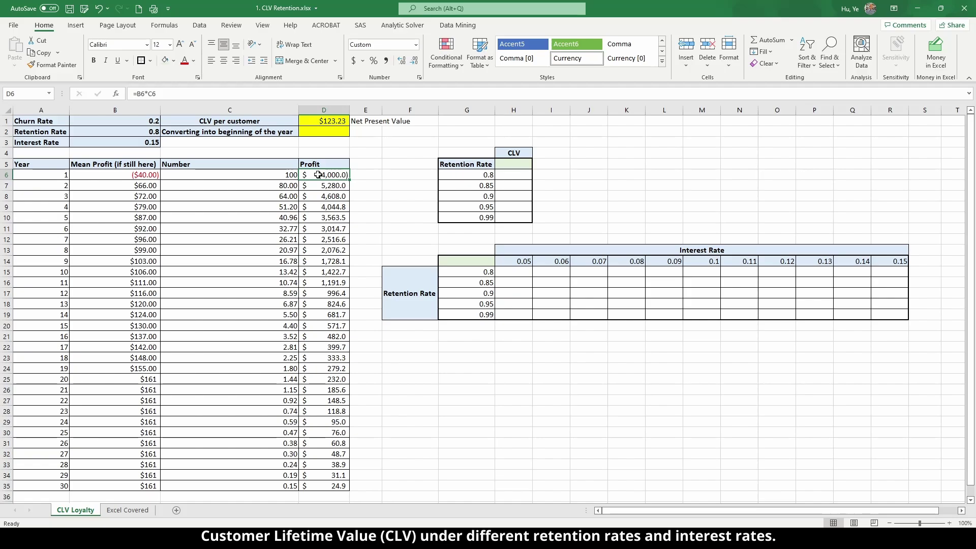
left_click(309, 132)
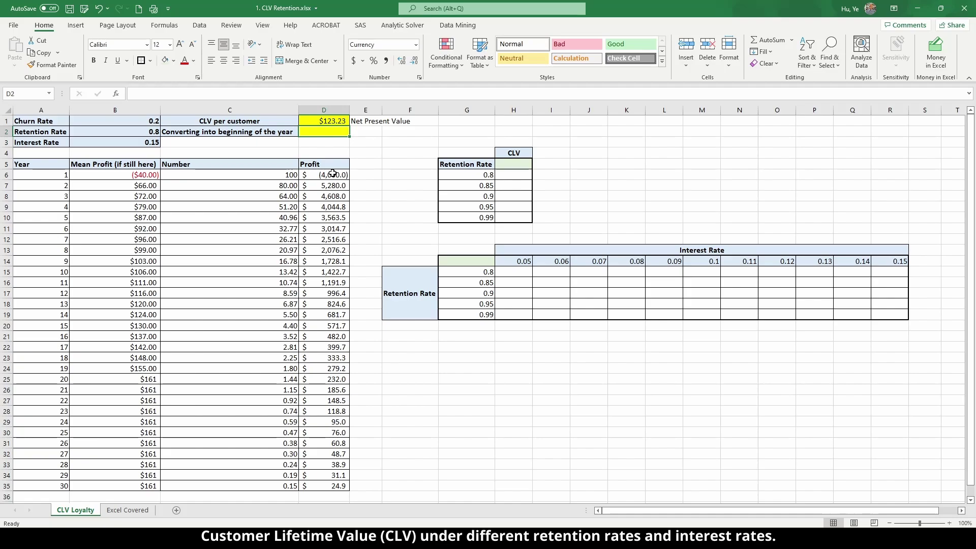
type("=")
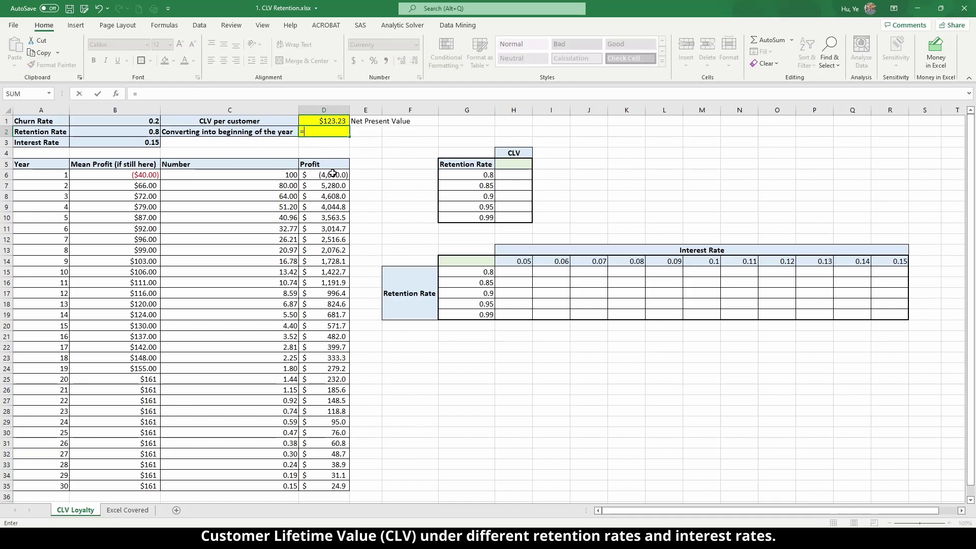
key("Escape")
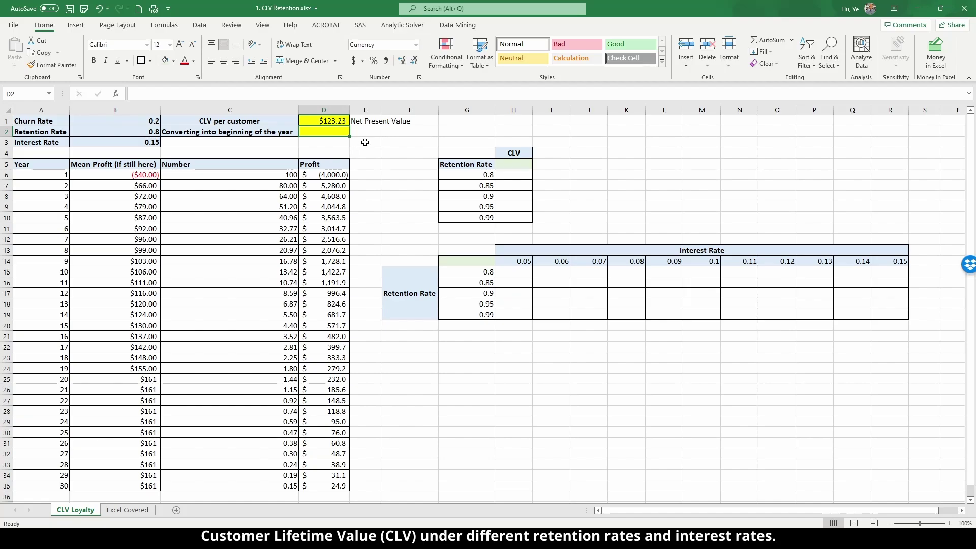
type("=")
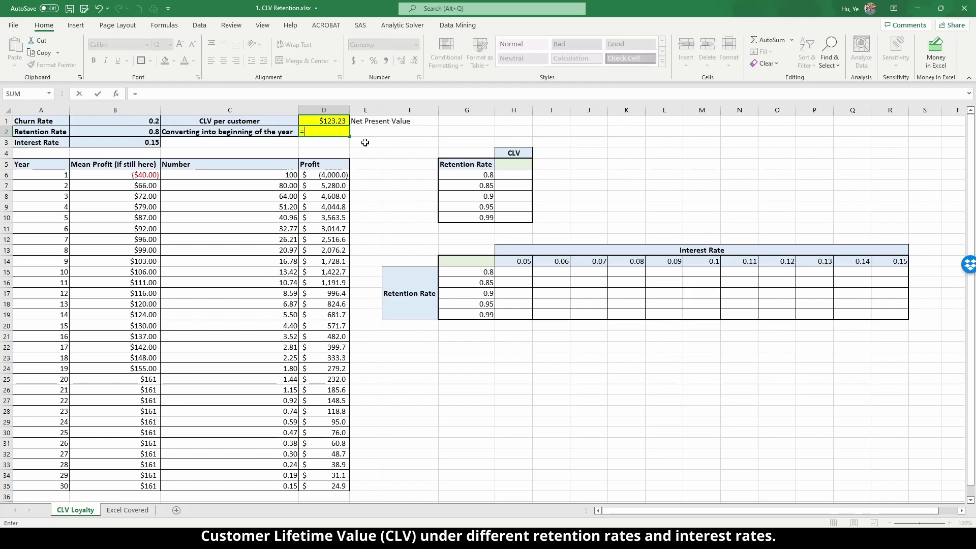
left_click(341, 122)
type("*(1+inter")
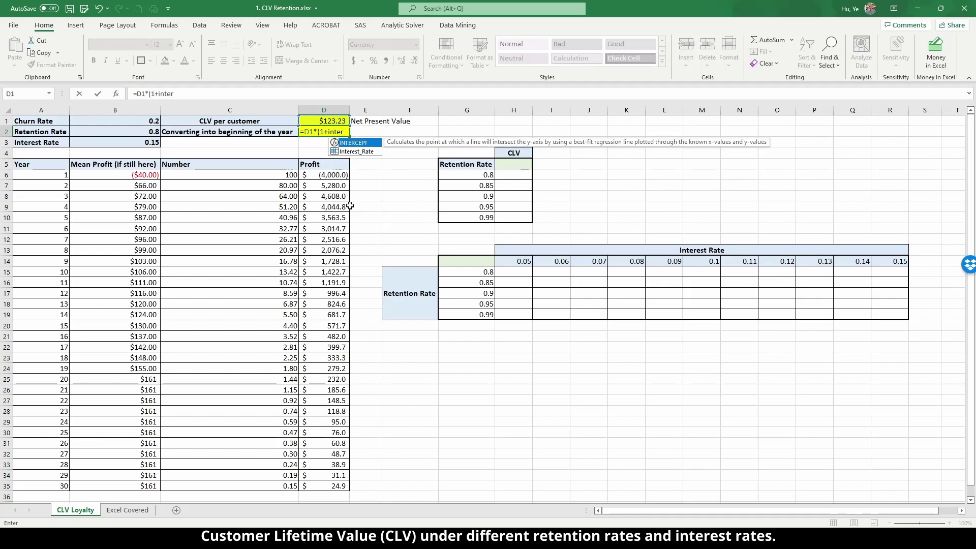
type("est_rate")
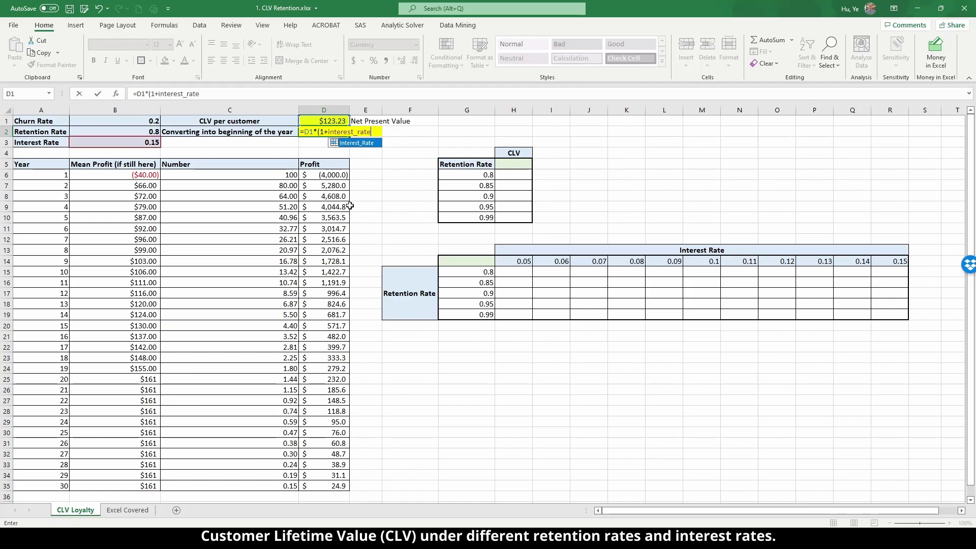
type(")")
key("Return")
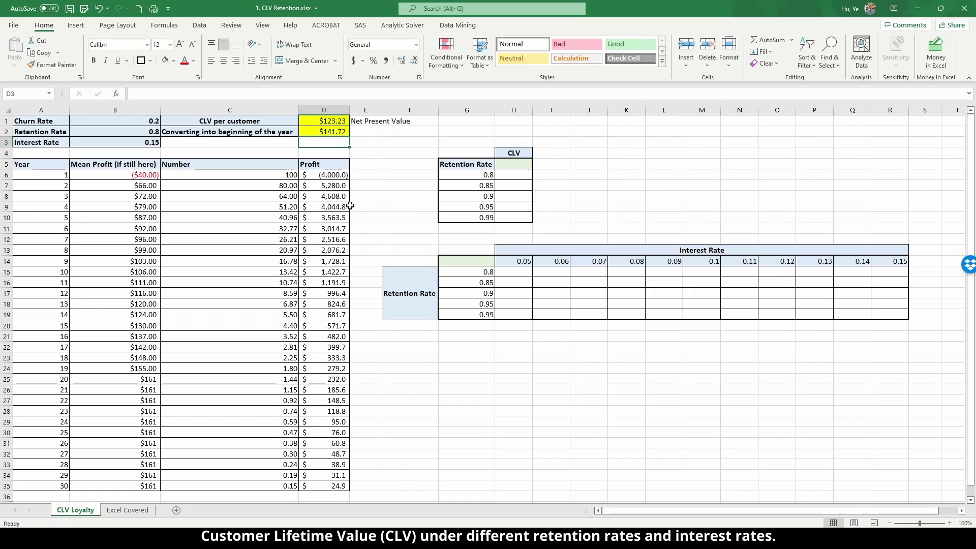
left_click(318, 131)
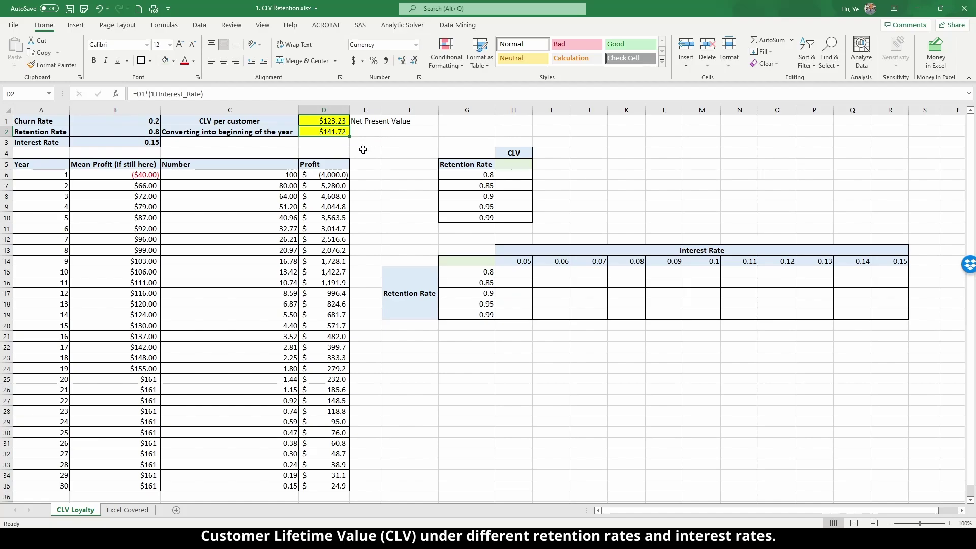
- Set the retention rate in B2 to 0.9 and check its effect on the beginning-of-year CLV in D2
left_click(145, 133)
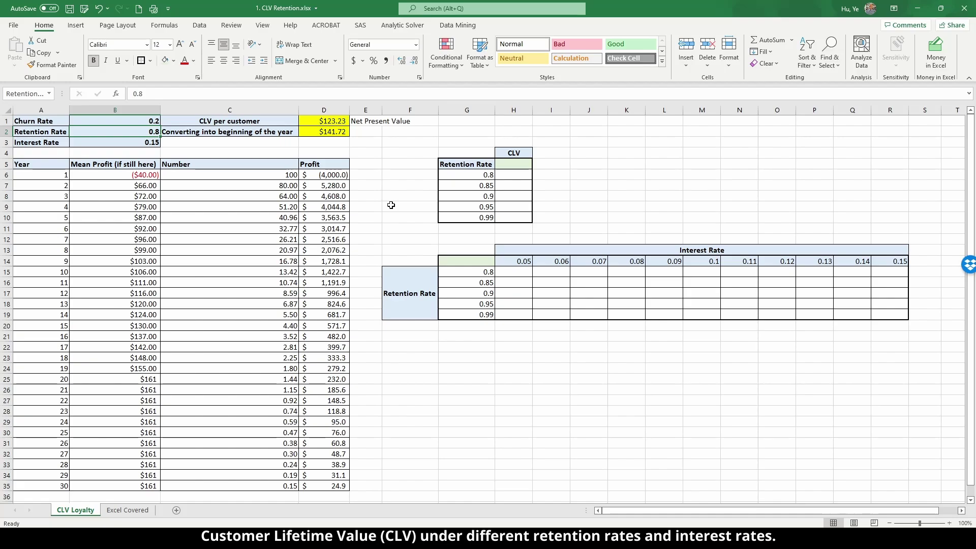
type("0.9")
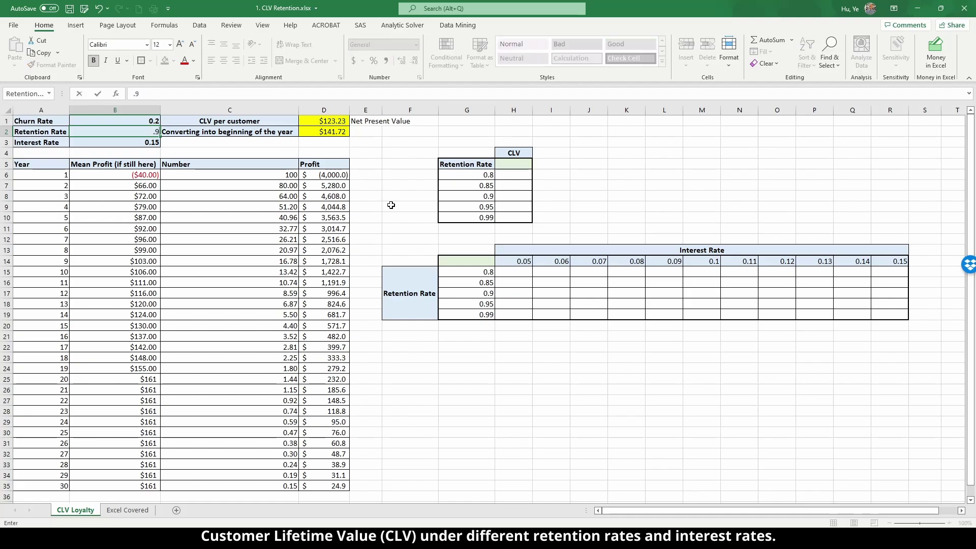
key("Return")
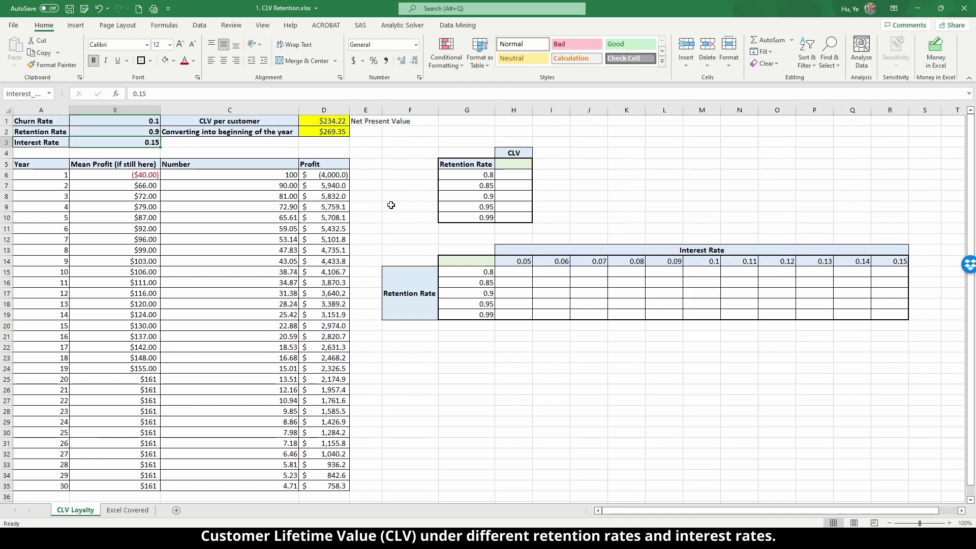
left_click(319, 131)
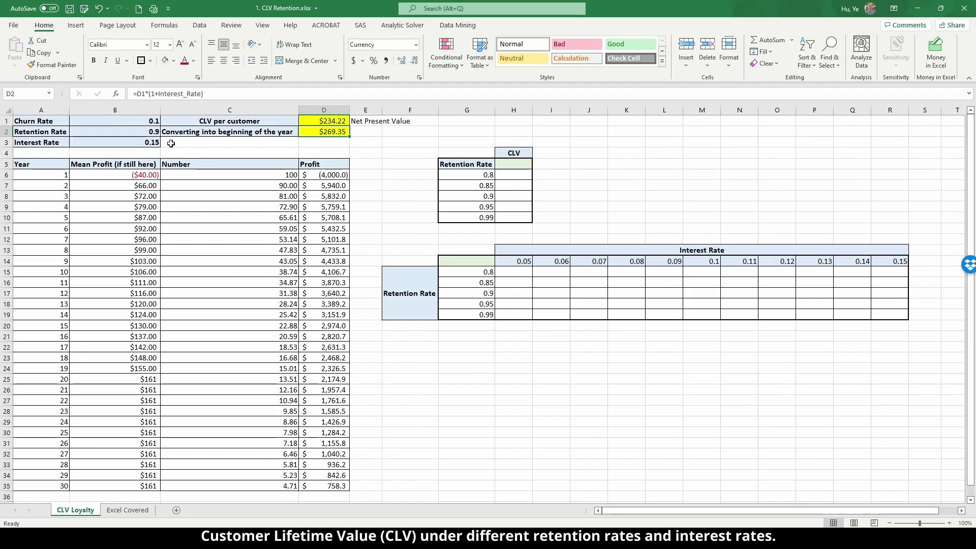
- Set the retention rate in B2 back to 0.8 and check the beginning-of-year CLV in D2
left_click(152, 132)
key("F2")
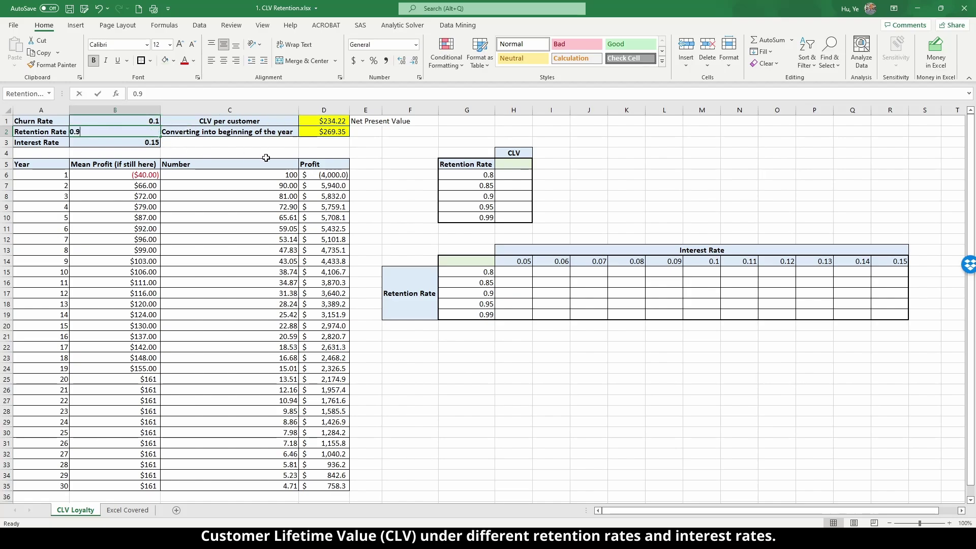
type(".8")
key("Return")
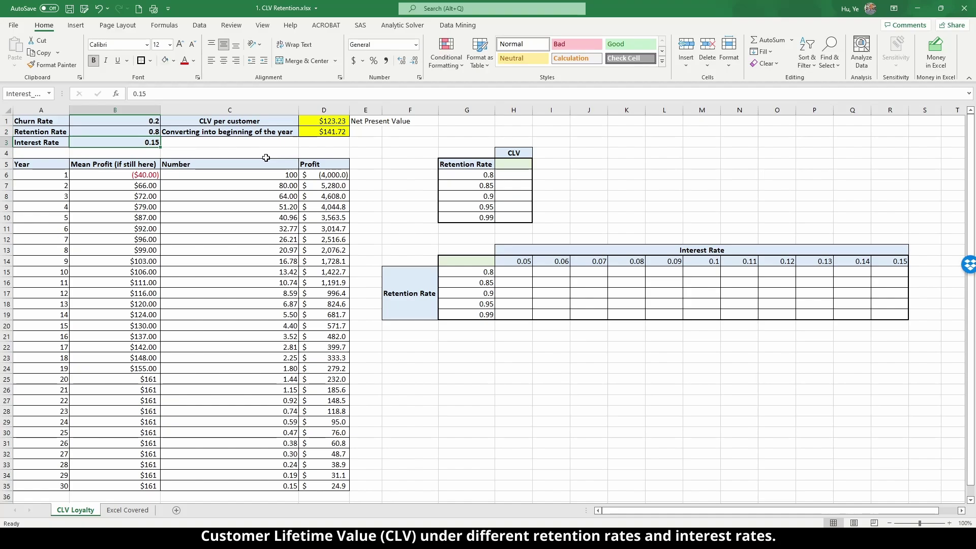
key("Up")
key("Right")
key("Right")
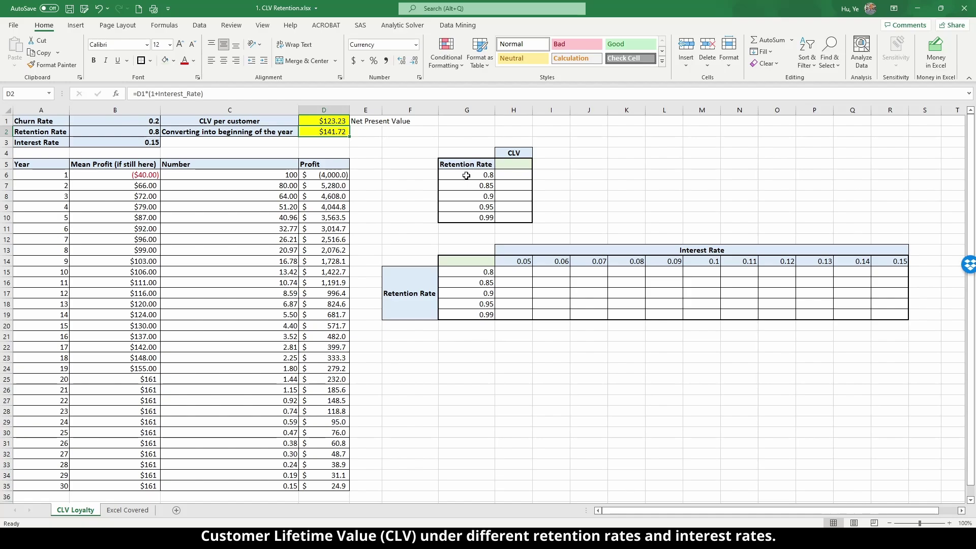
- Examine the layout of the retention rate table in G5:H10, including the rates in G6:G10 and the formula cell H5
left_click_drag(466, 175, 473, 215)
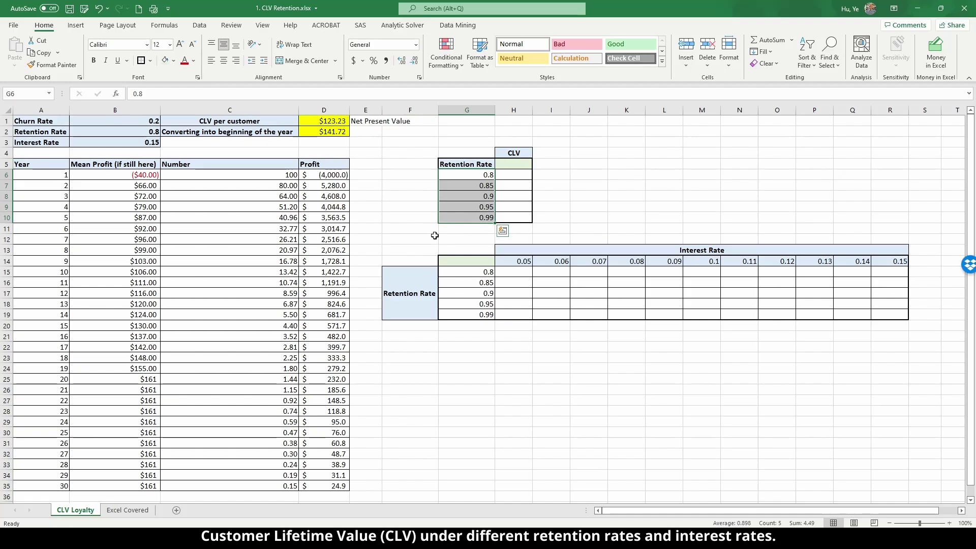
left_click(507, 178)
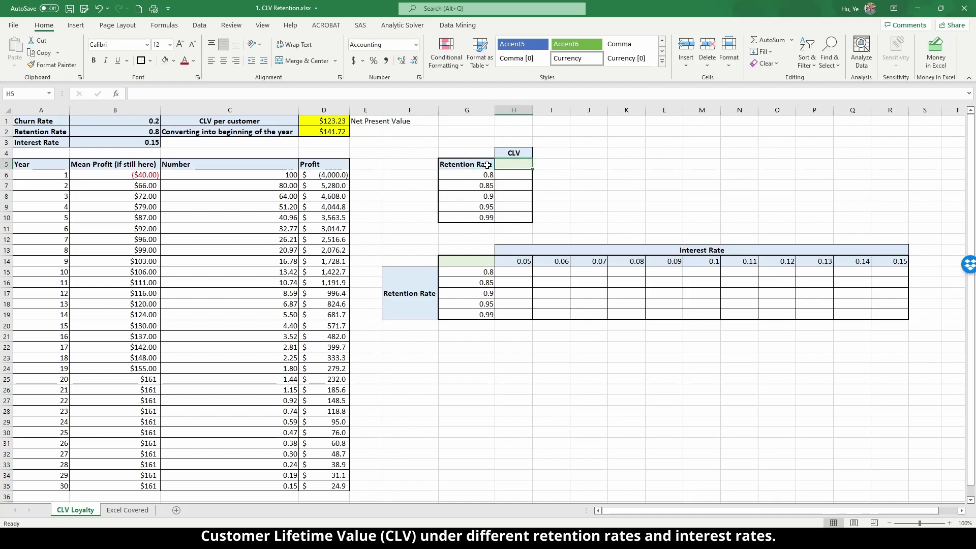
left_click_drag(454, 164, 500, 214)
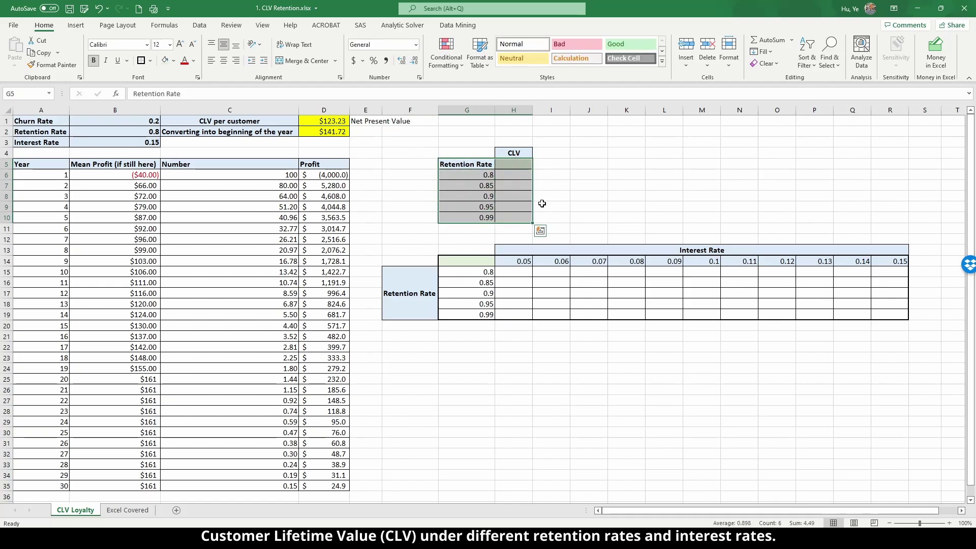
left_click(472, 176)
key("shift+Down")
key("shift+Down")
key("shift+Down")
key("shift+Down")
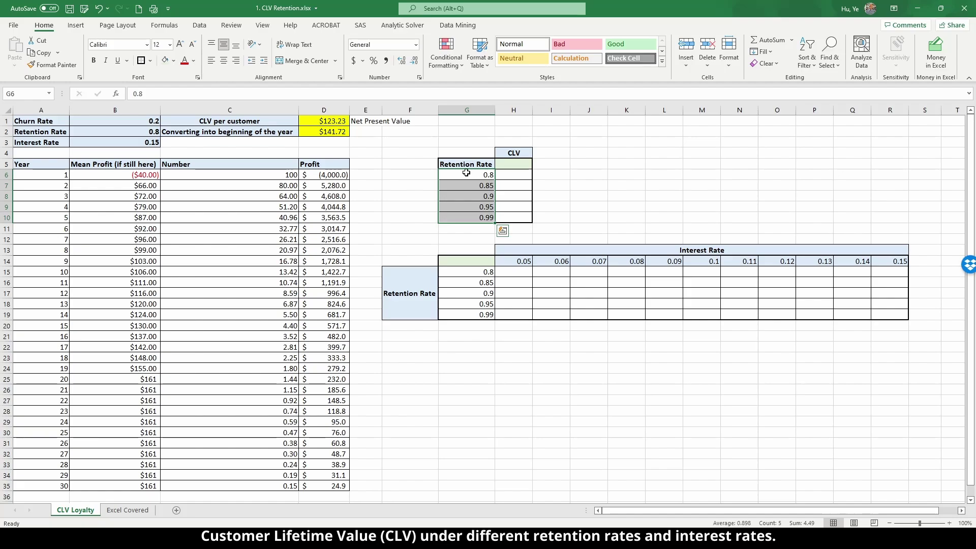
left_click(514, 162)
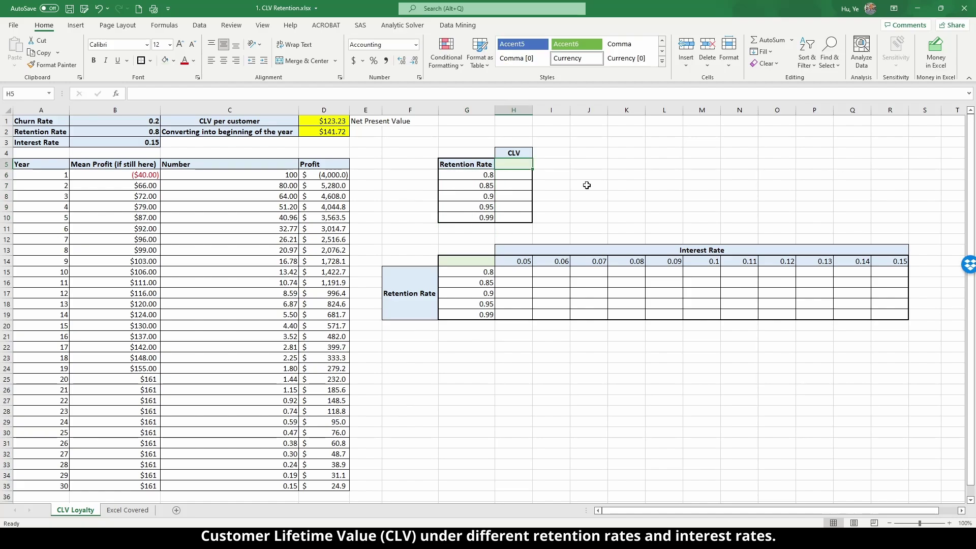
- Link the formula cell H5 of the retention rate table to the beginning-of-year CLV with =D2
type("=")
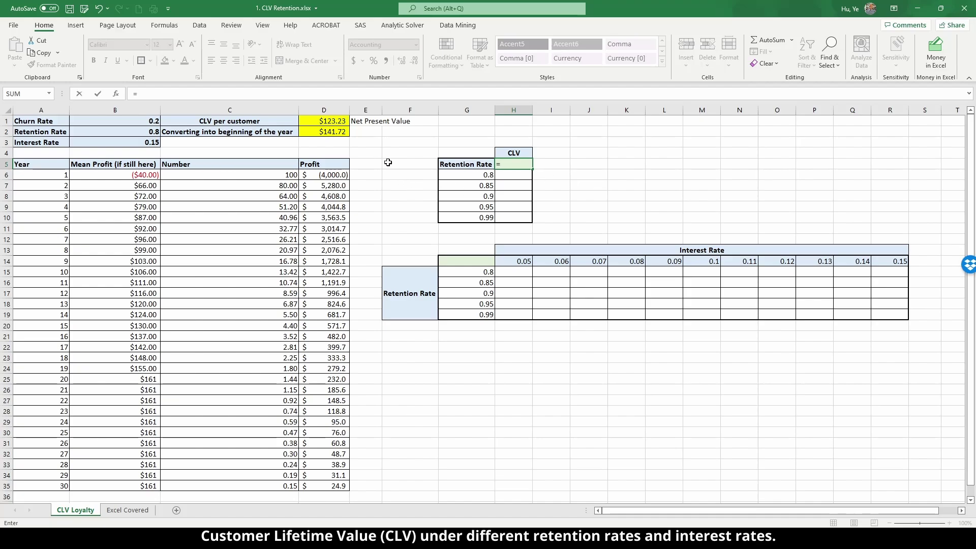
left_click(333, 132)
key("Return")
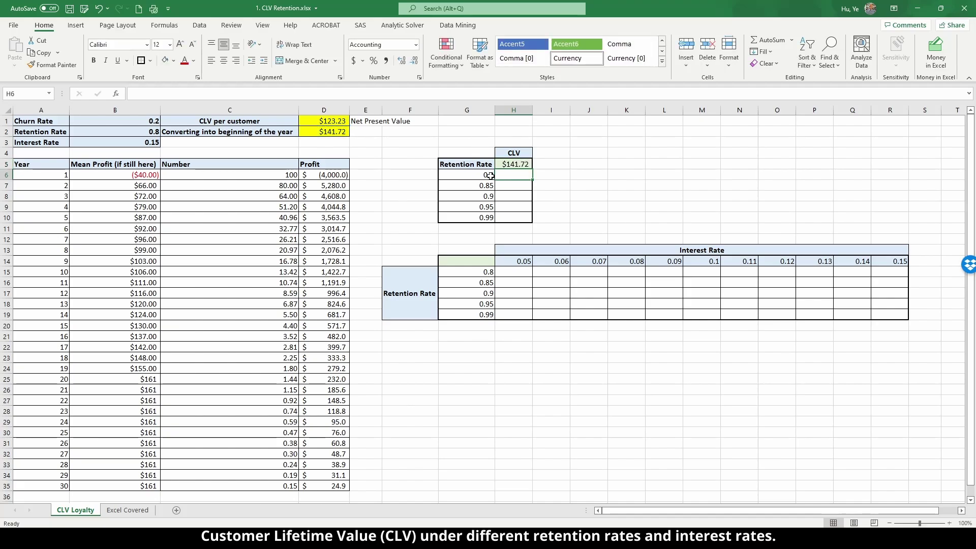
- Create a one-way data table over G5:H10 with B2 as the column input cell and no row input cell
left_click_drag(478, 165, 513, 222)
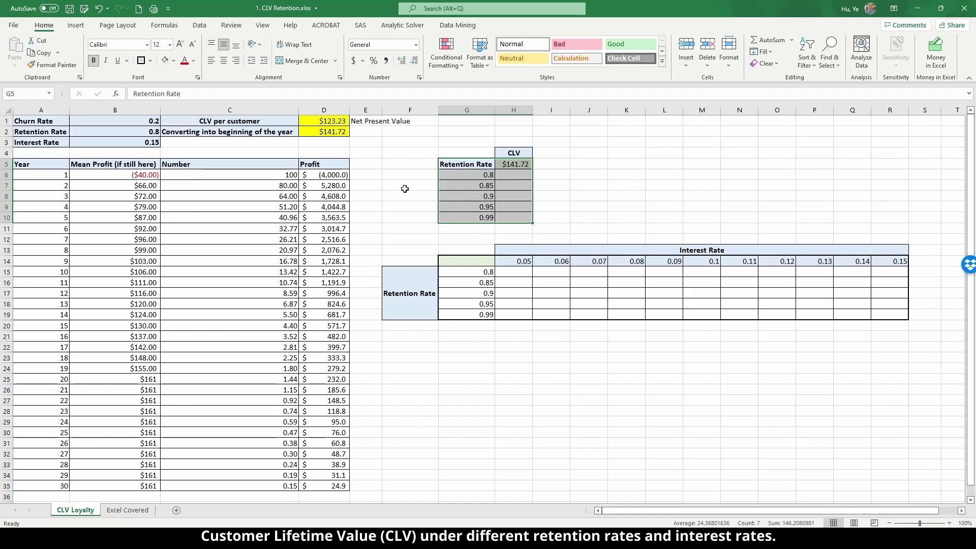
left_click(199, 25)
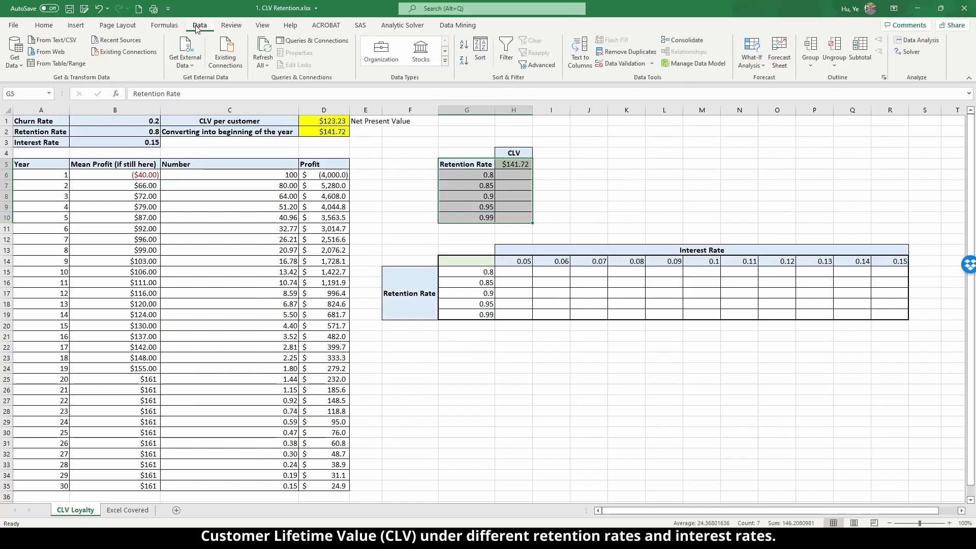
left_click(760, 68)
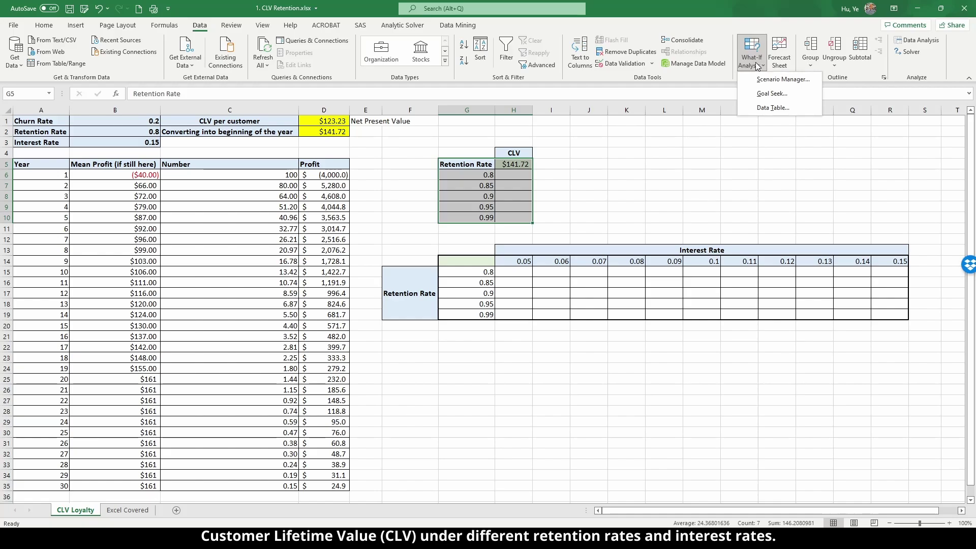
left_click(767, 108)
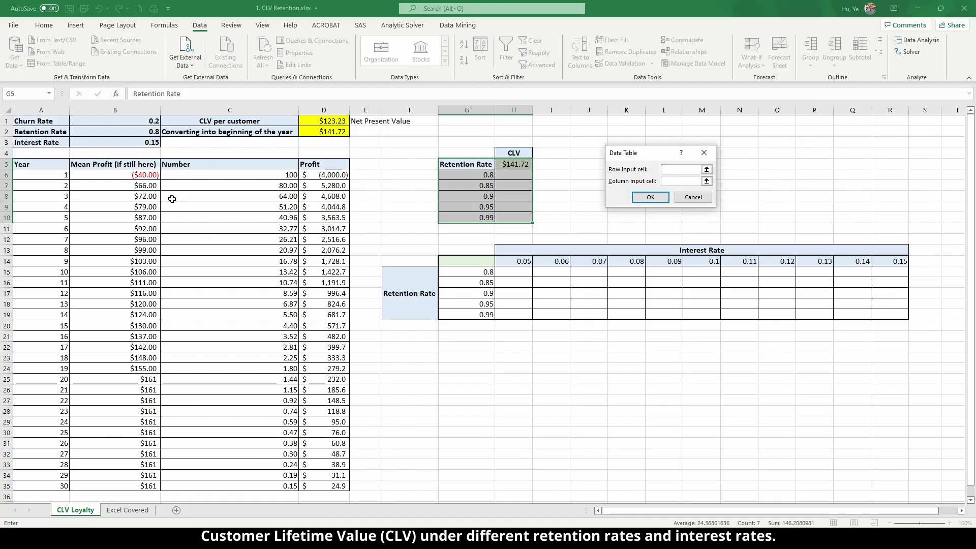
left_click(150, 132)
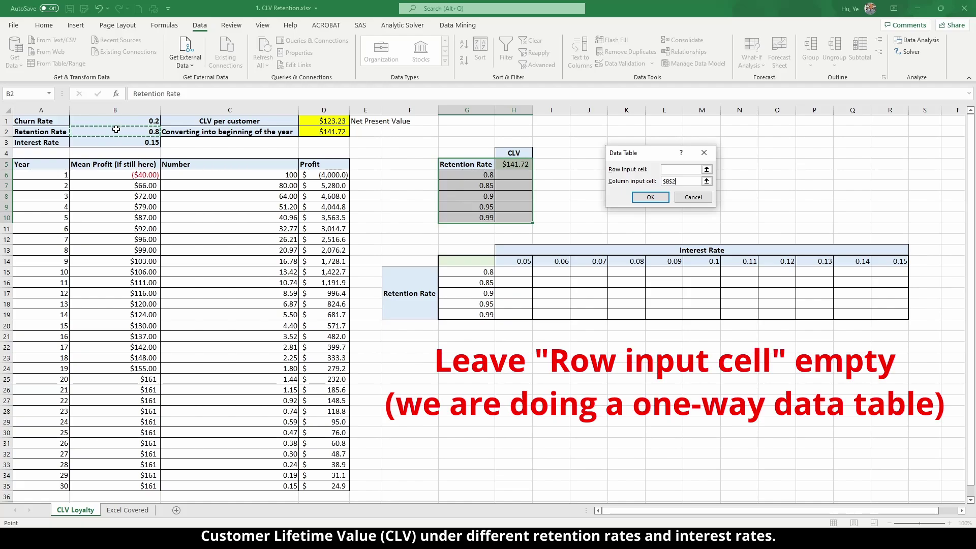
left_click(645, 196)
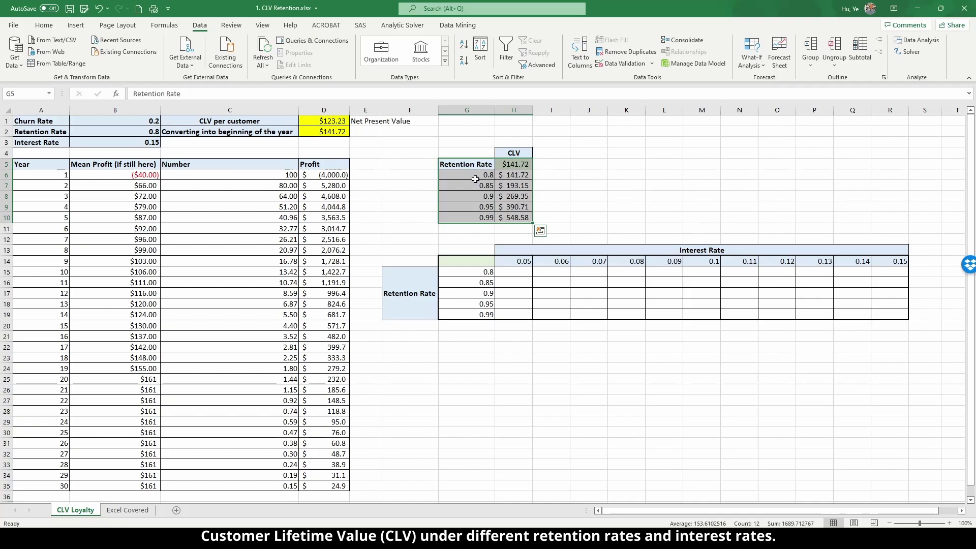
- Check the rates in G6:G10 against B2 and D2, and apply the green-yellow-red color scale to the CLVs in H6:H10
left_click_drag(482, 175, 478, 218)
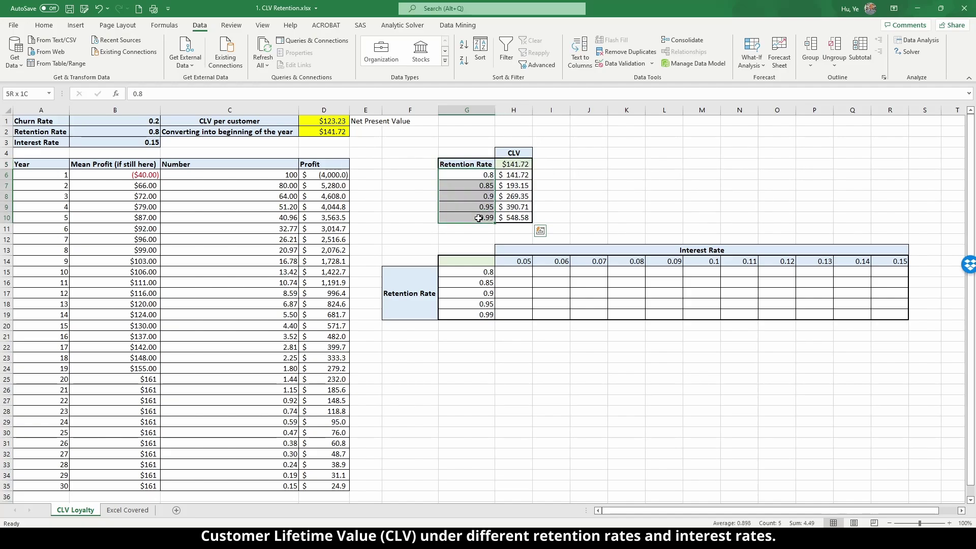
left_click(120, 131)
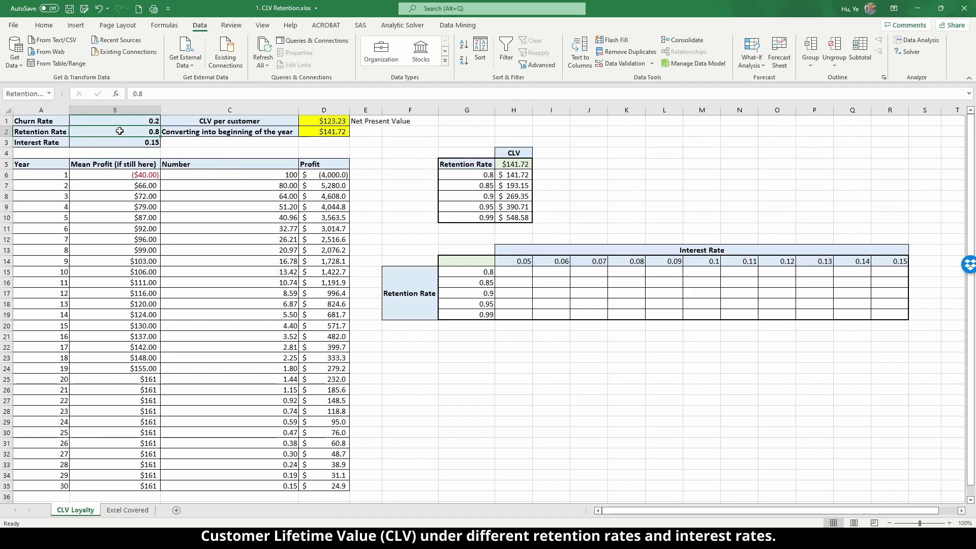
left_click(343, 131)
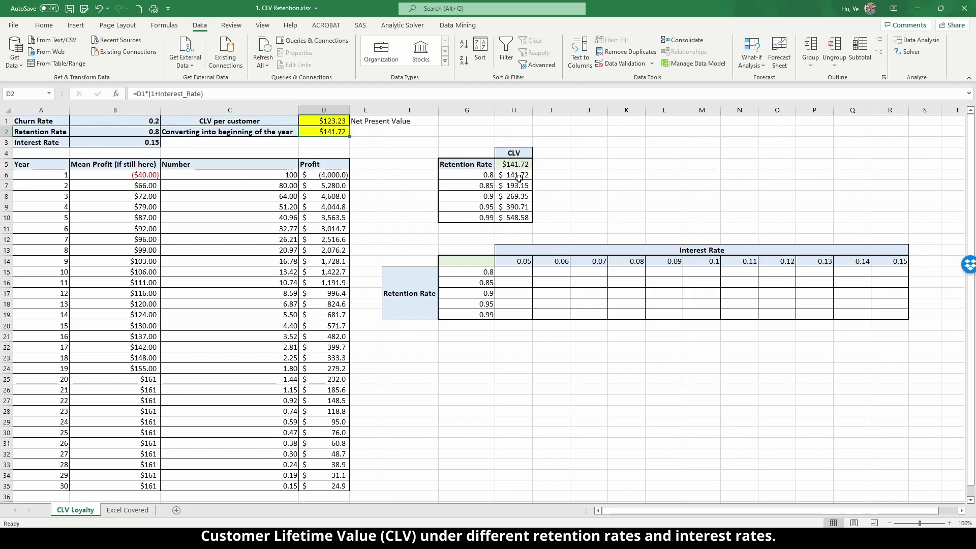
left_click_drag(517, 174, 520, 212)
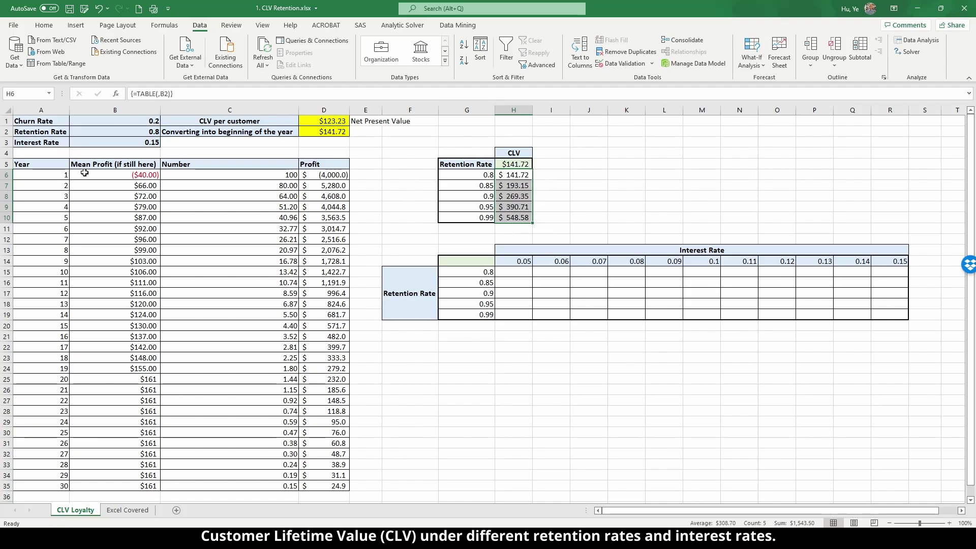
left_click(43, 28)
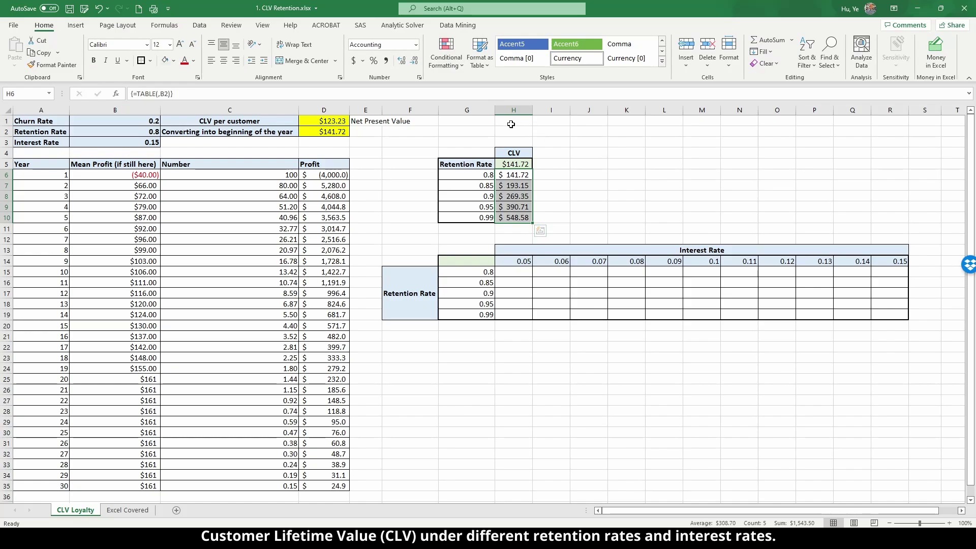
left_click(446, 53)
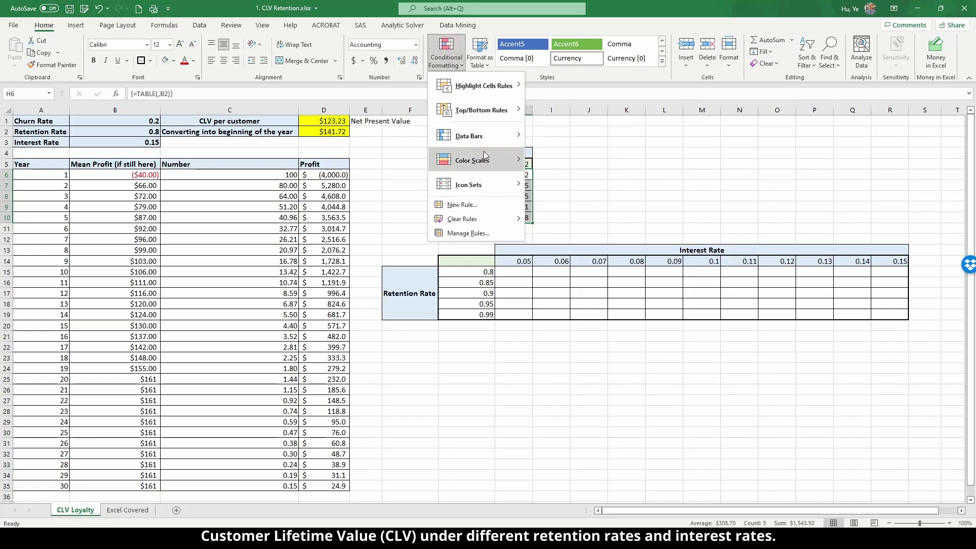
mouse_move(483, 152)
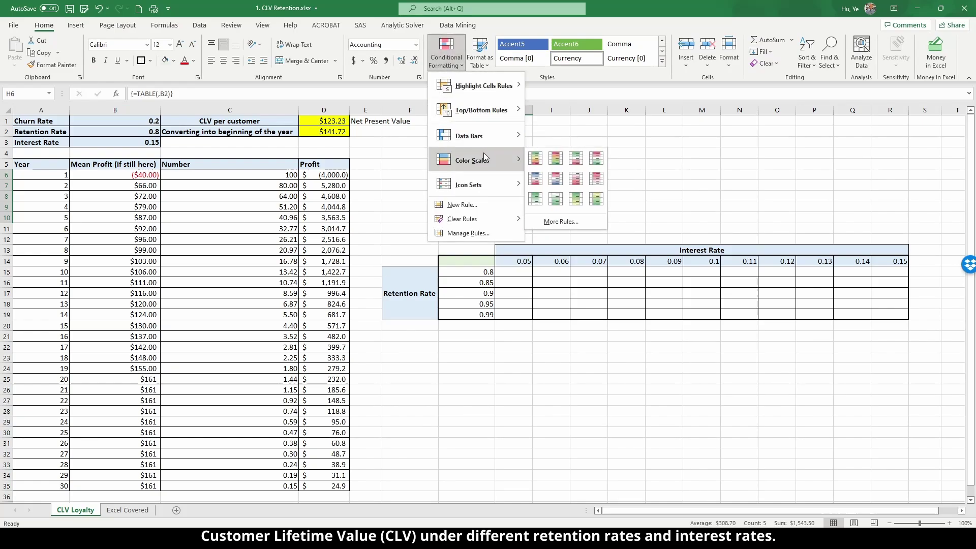
left_click(534, 161)
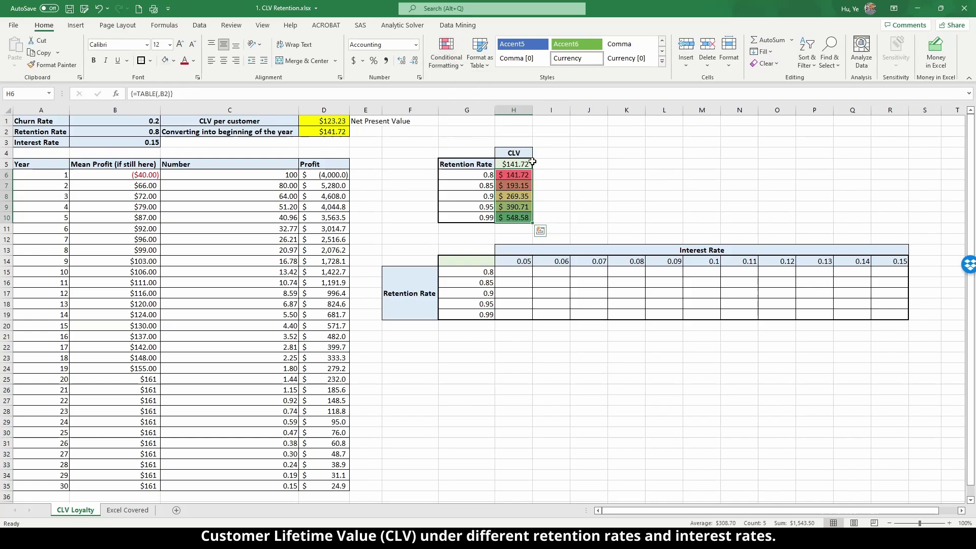
left_click(567, 174)
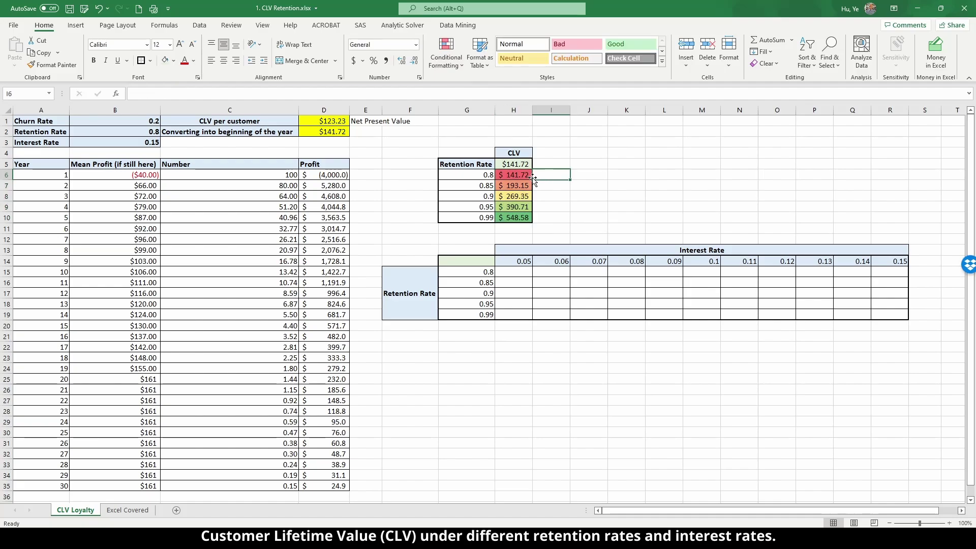
- Compare the CLVs at the highest and lowest retention rates with H5, and examine the two-way table range G14:R19
left_click(489, 217)
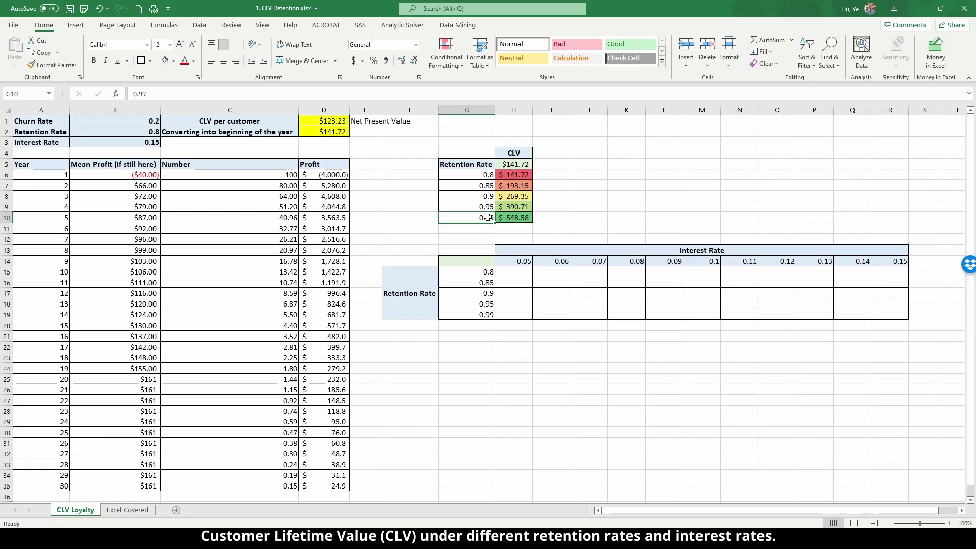
left_click(512, 218)
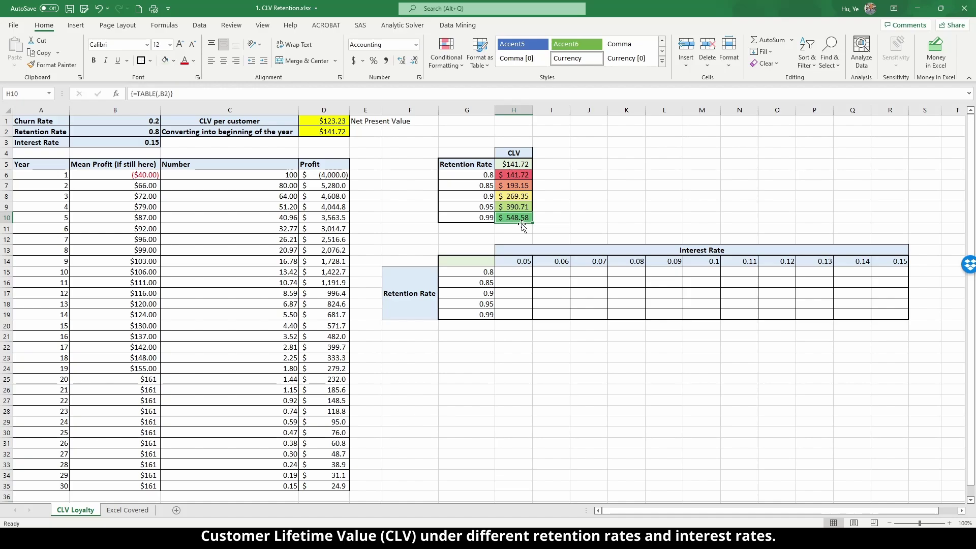
left_click(518, 177)
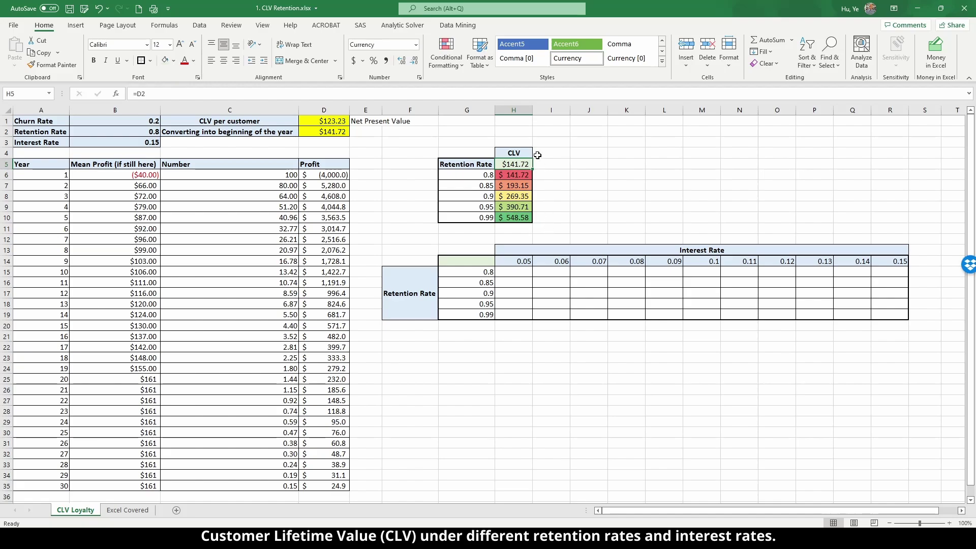
left_click(509, 163)
left_click(476, 264)
left_click_drag(487, 263, 889, 308)
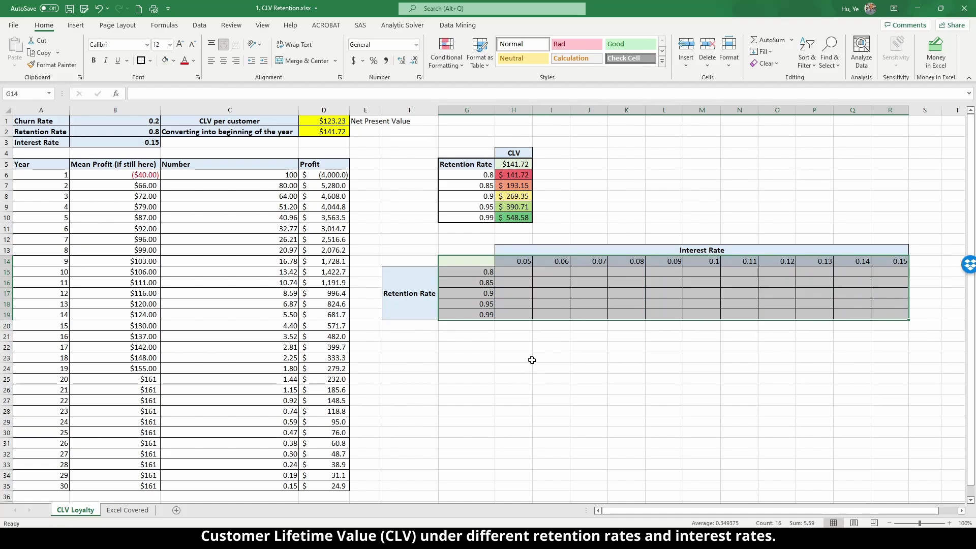
- Link the corner cell G14 of the two-way table to the beginning-of-year CLV with =D2
left_click(469, 262)
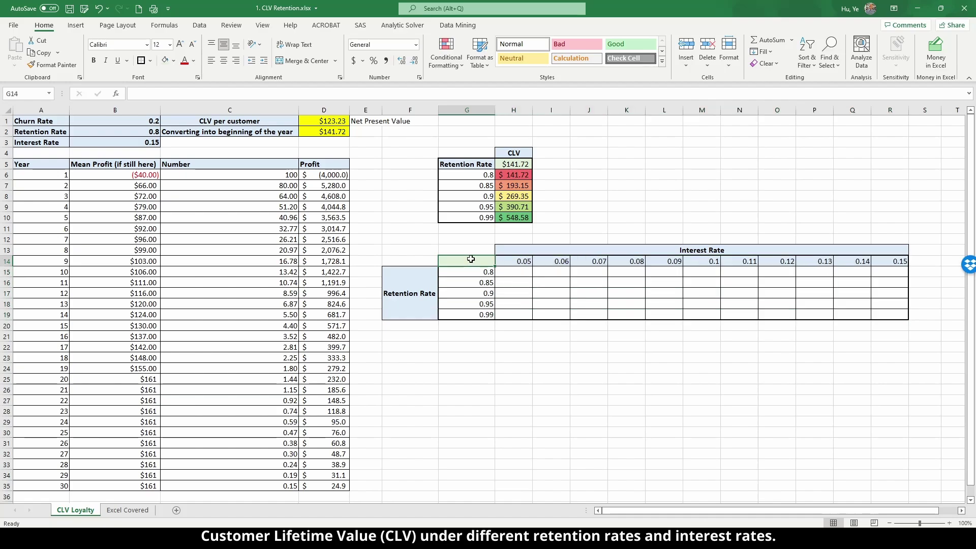
type("=")
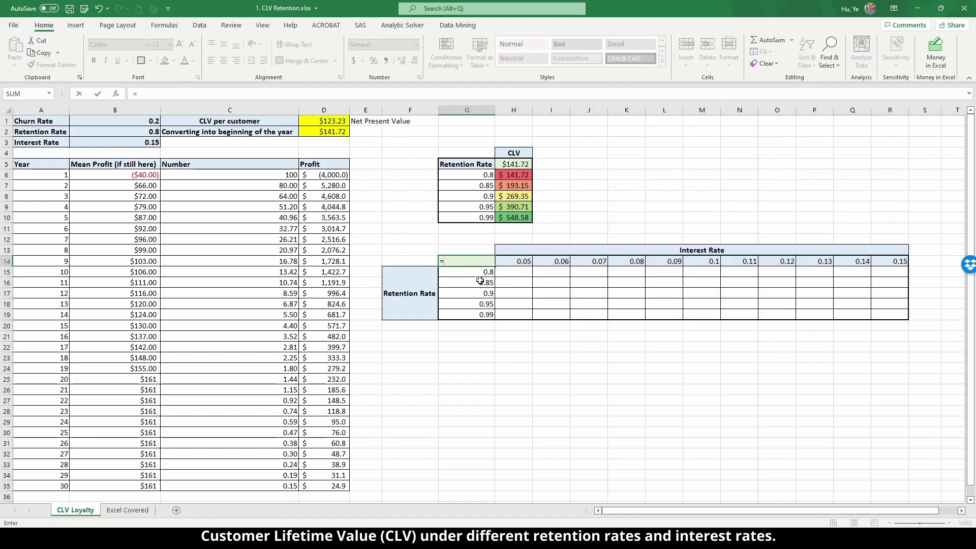
left_click(336, 130)
key("Return")
left_click(503, 330)
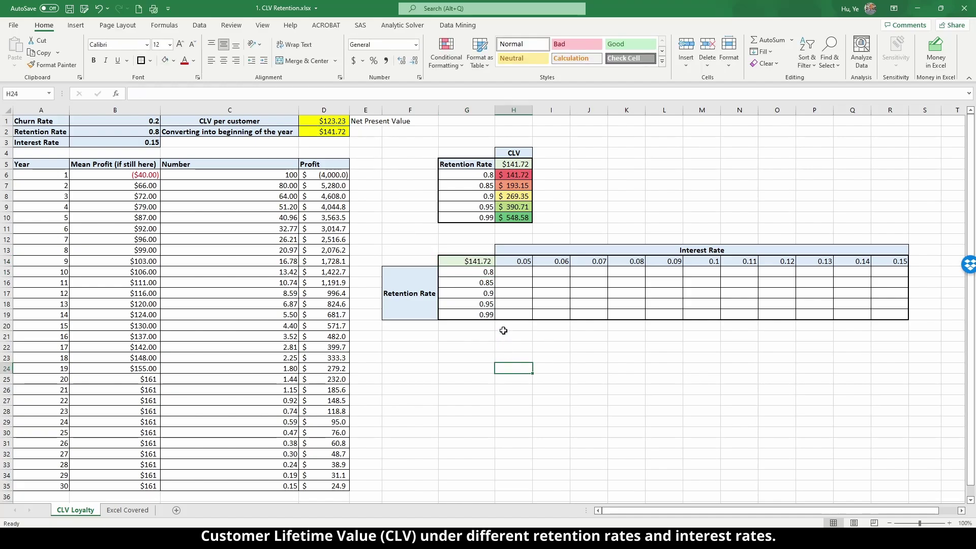
- Create a two-way data table over G14:R19 with B3 as the row input cell and B2 as the column input cell
left_click_drag(464, 270, 474, 311)
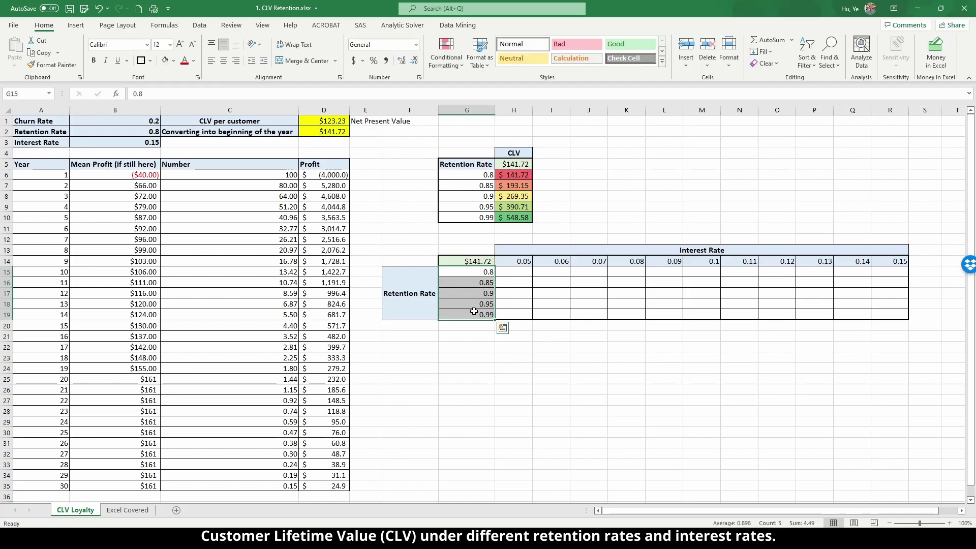
left_click_drag(520, 263, 900, 262)
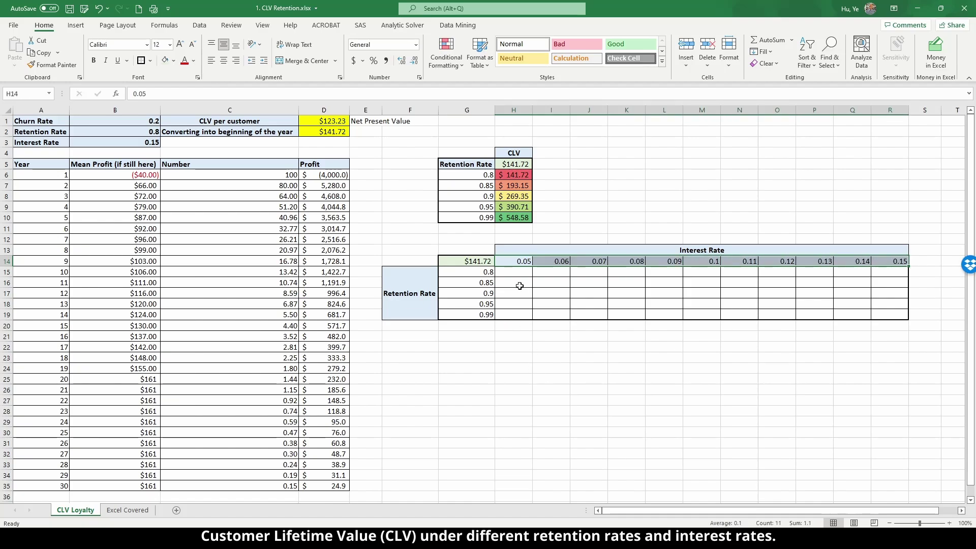
key("Left")
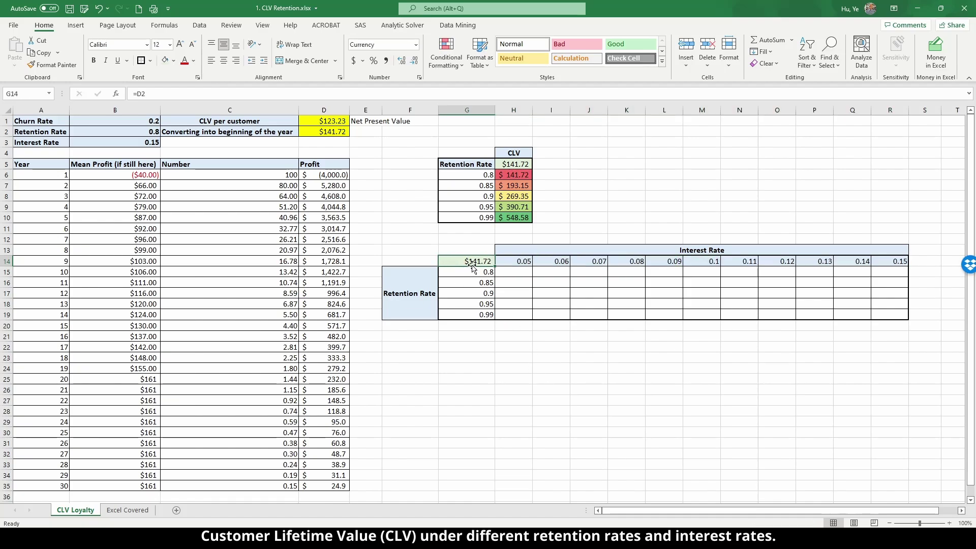
left_click_drag(462, 261, 880, 314)
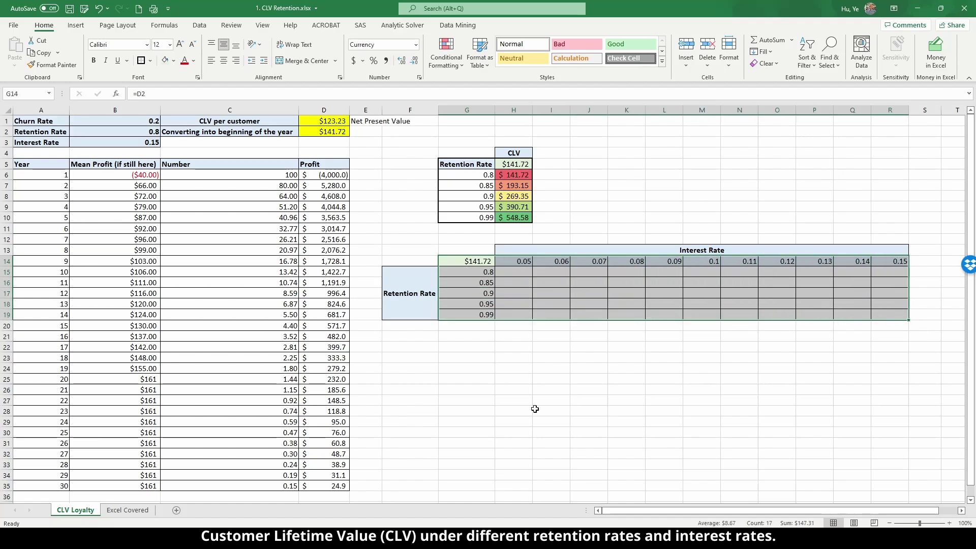
left_click(200, 24)
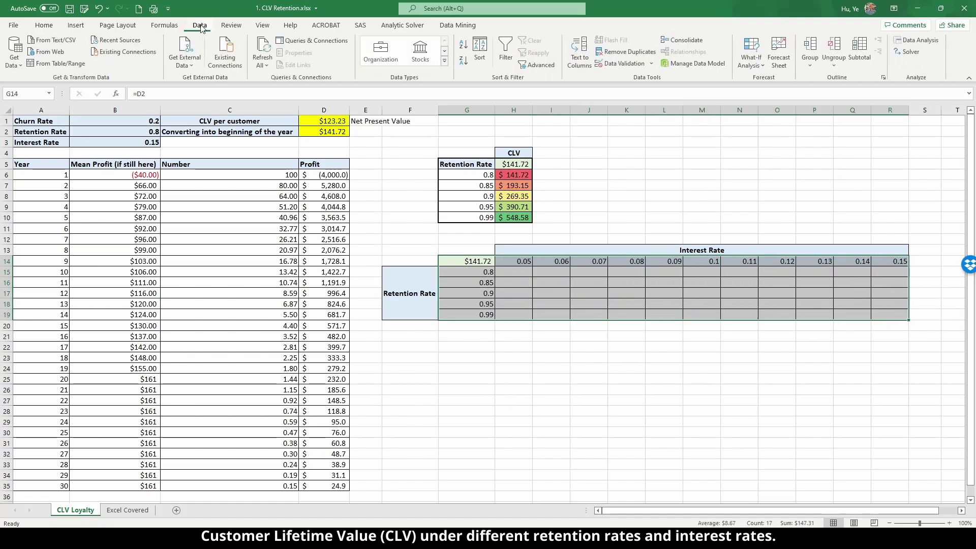
left_click(755, 60)
left_click(772, 108)
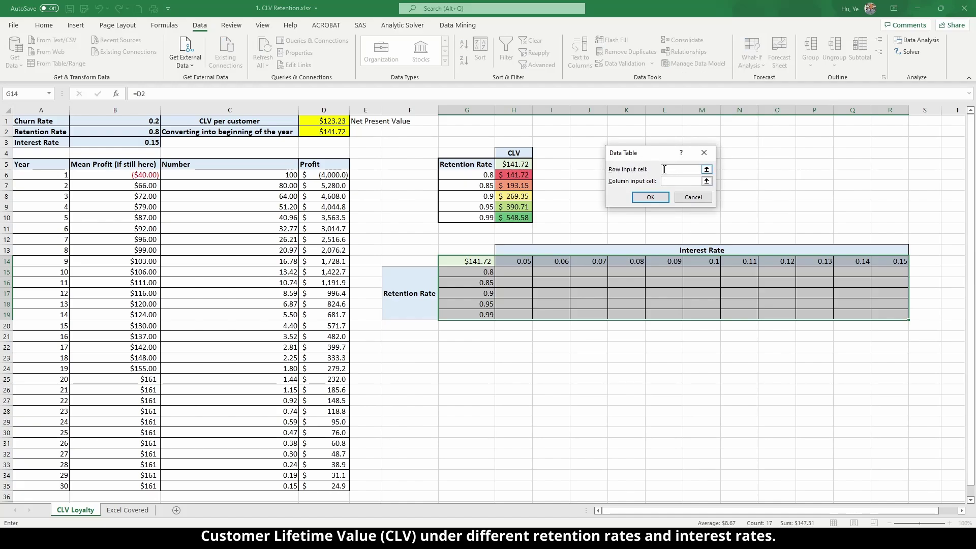
left_click(662, 182)
left_click(105, 145)
left_click(672, 182)
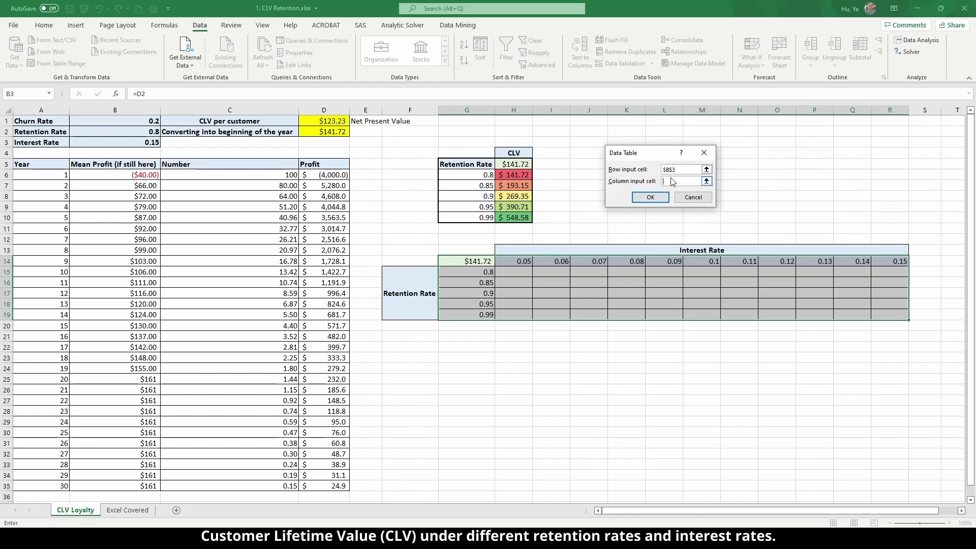
left_click(132, 131)
left_click(650, 197)
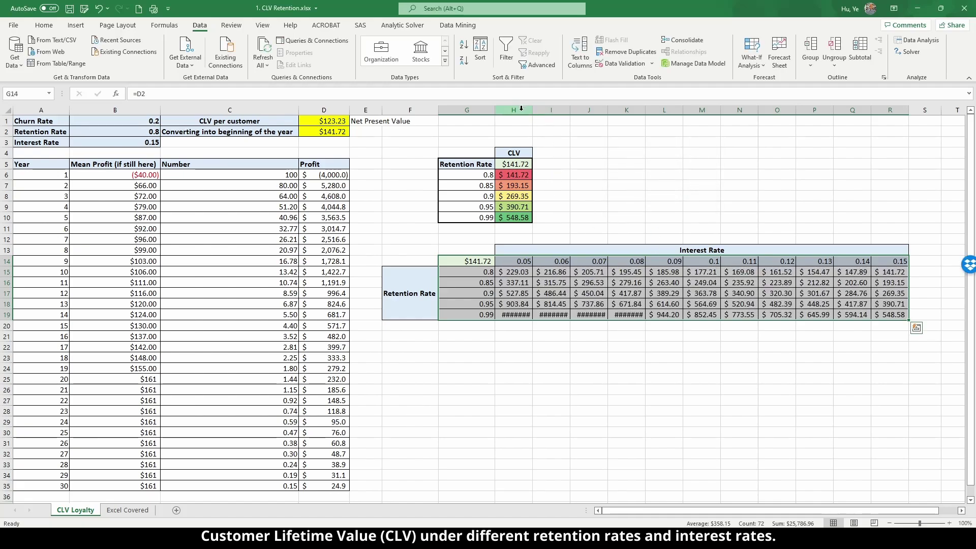
- Auto-fit the widths of columns H to L and apply the green-yellow-red color scale to the CLVs in H15:R19
left_click_drag(521, 109, 669, 110)
left_click(653, 153)
left_click_drag(518, 269, 904, 311)
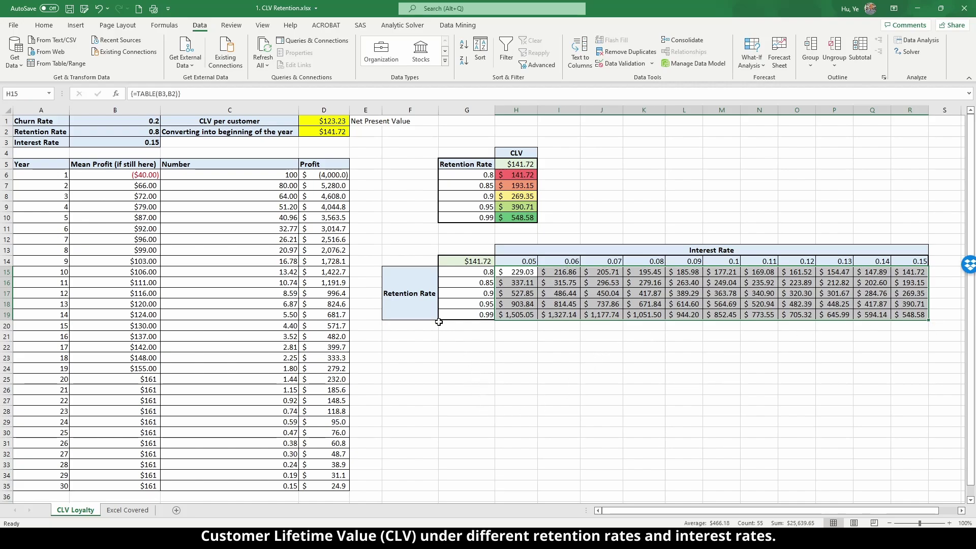
left_click(44, 25)
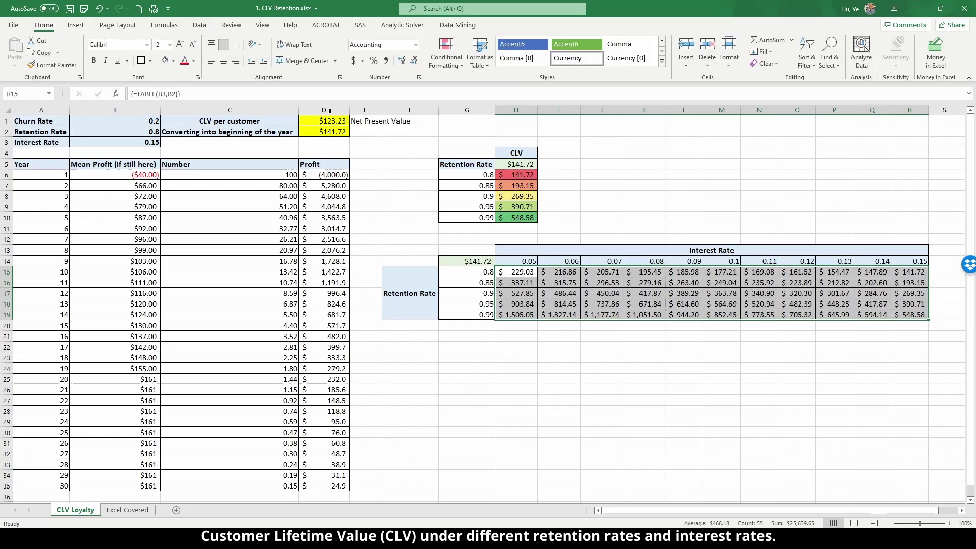
left_click(445, 53)
mouse_move(468, 160)
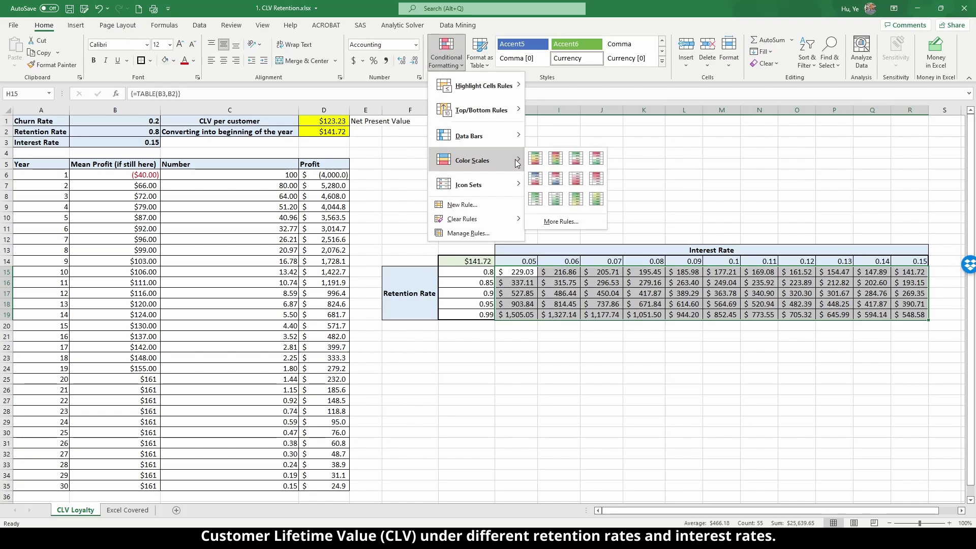
left_click(536, 158)
left_click(593, 326)
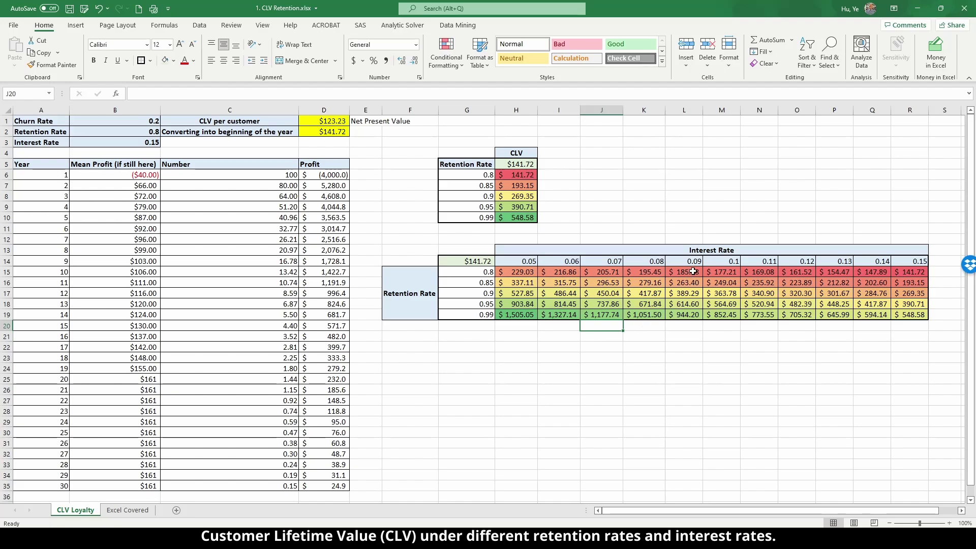
left_click(528, 315)
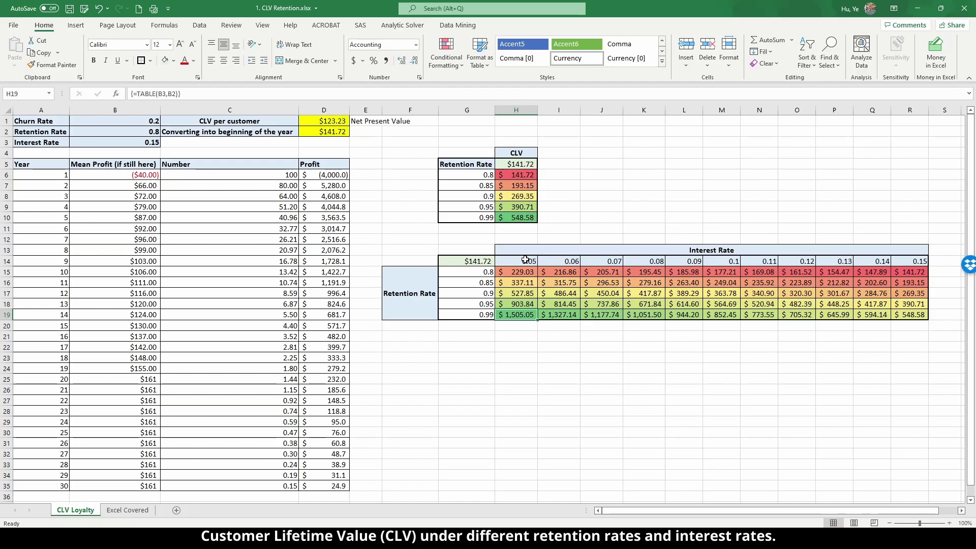